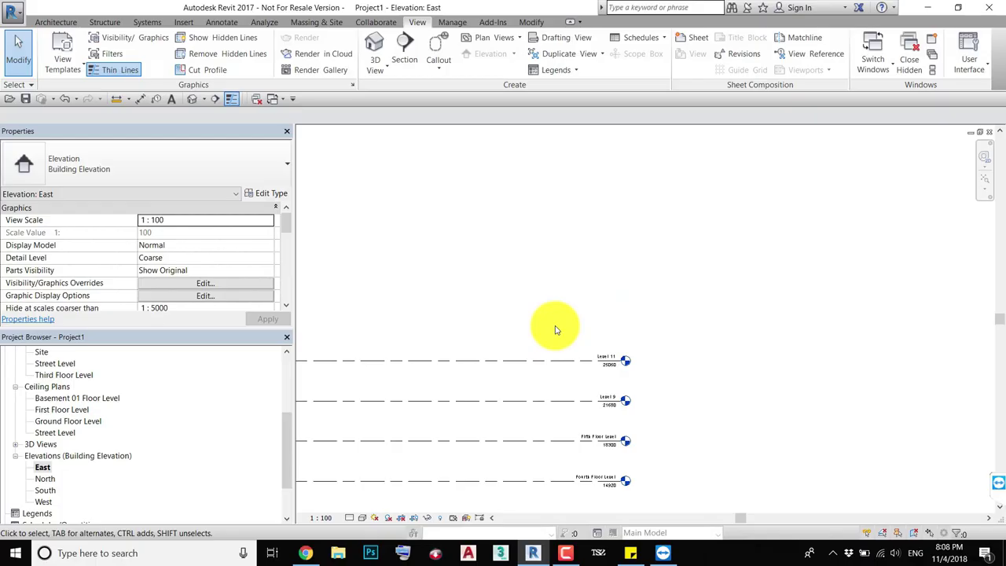
# Zoom into the East elevation and select Ground Floor Level to edit its 1400 elevation
pyautogui.moveTo(560, 357); pyautogui.dragTo(665, 278, button='middle')
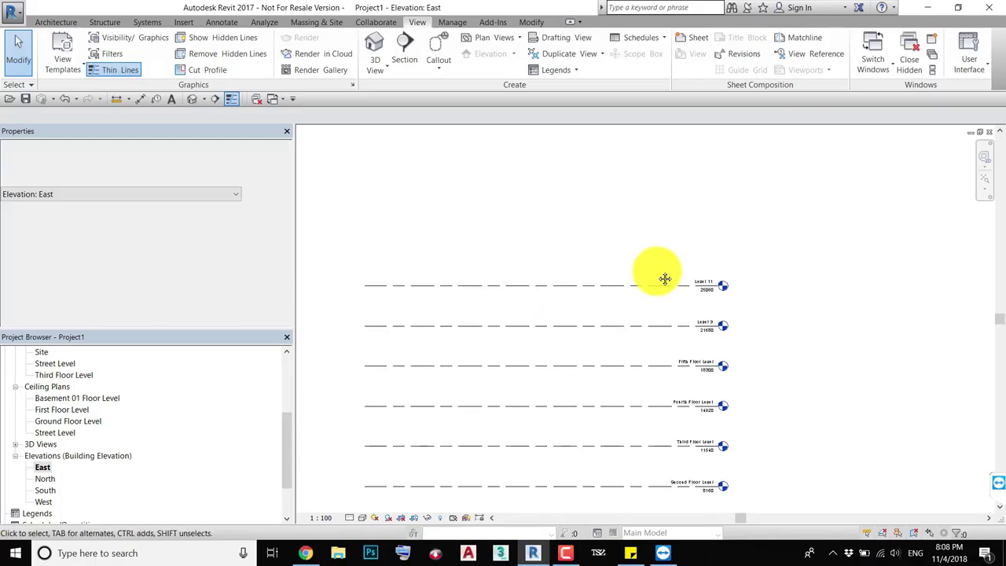
pyautogui.scroll(-3, 600, 299)
pyautogui.scroll(2, 645, 330)
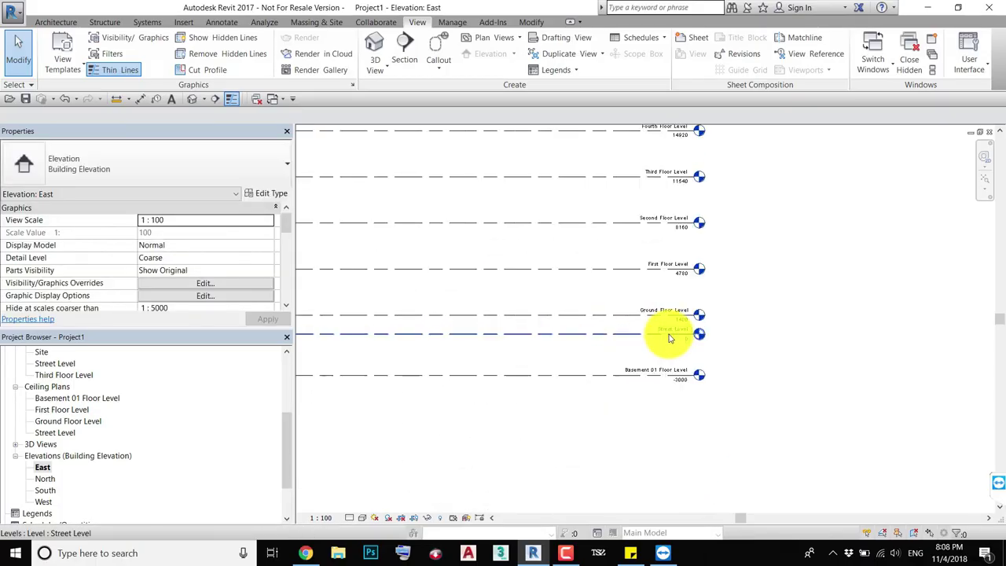
pyautogui.scroll(2, 683, 340)
pyautogui.scroll(2, 683, 338)
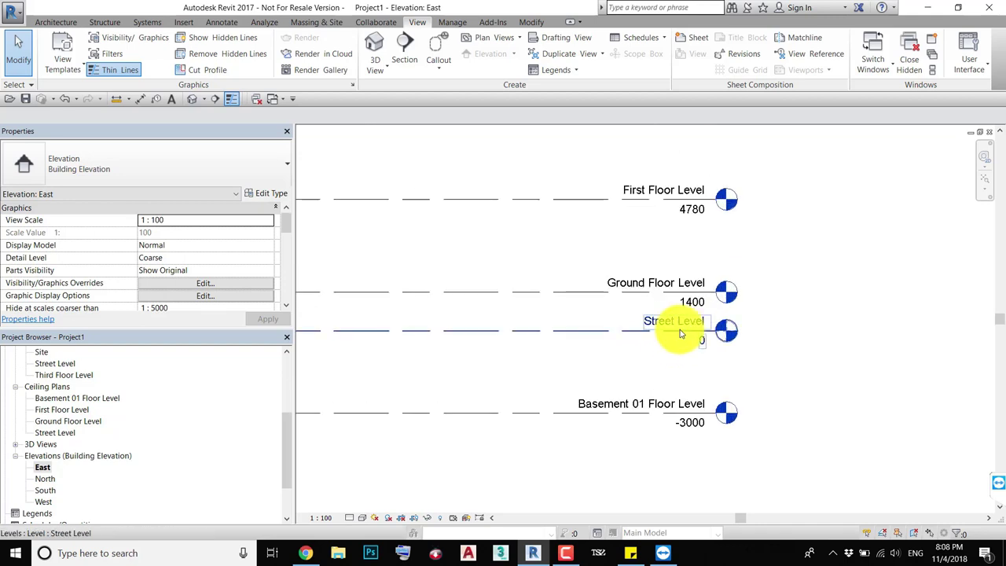
pyautogui.click(665, 283)
pyautogui.scroll(2, 665, 285)
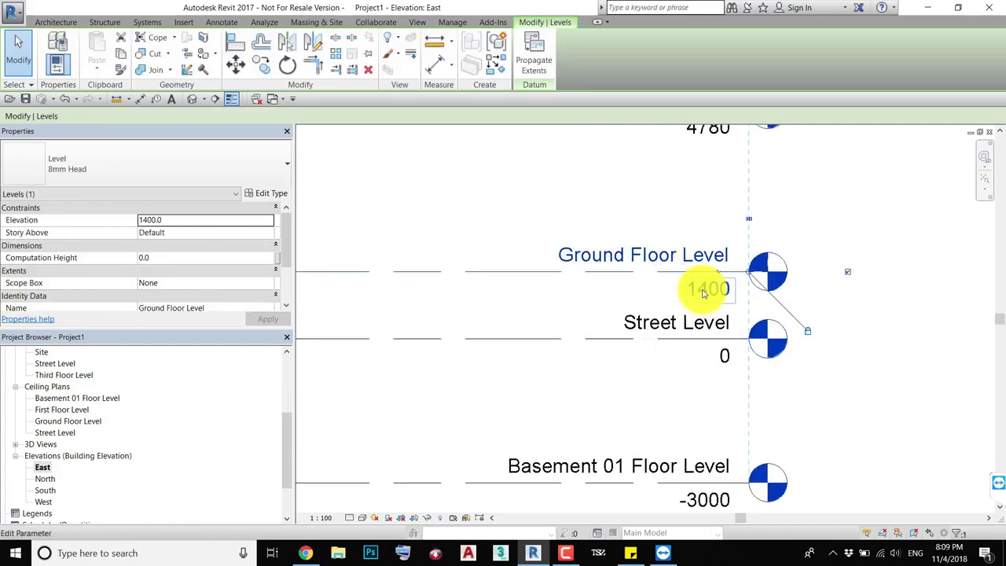
# Change Ground Floor Level's elevation from 1400 to 300, then deselect and reframe the view
pyautogui.click(704, 291)
pyautogui.write('300')
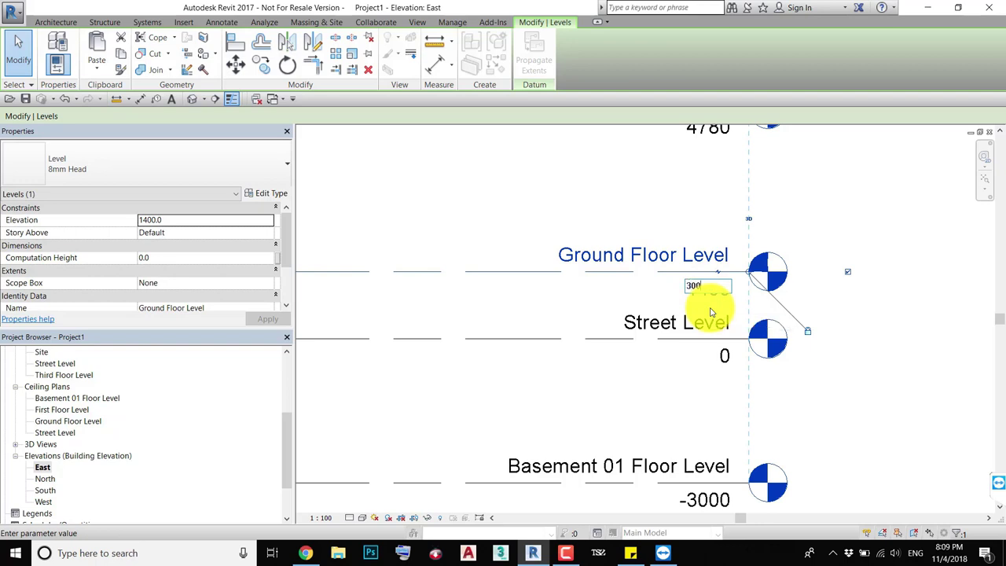
pyautogui.press('Return')
pyautogui.click(826, 225)
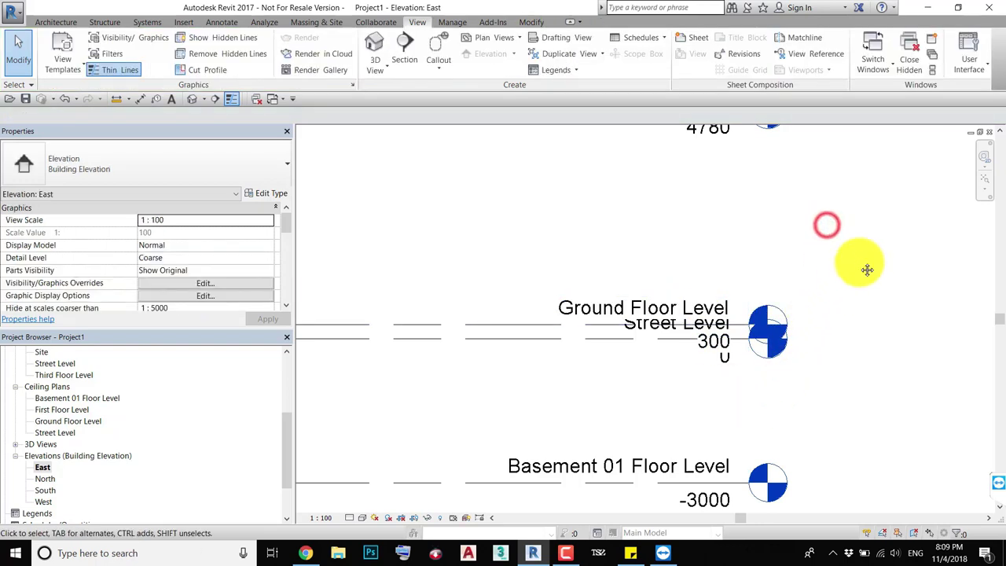
pyautogui.moveTo(867, 270); pyautogui.dragTo(818, 268, button='middle')
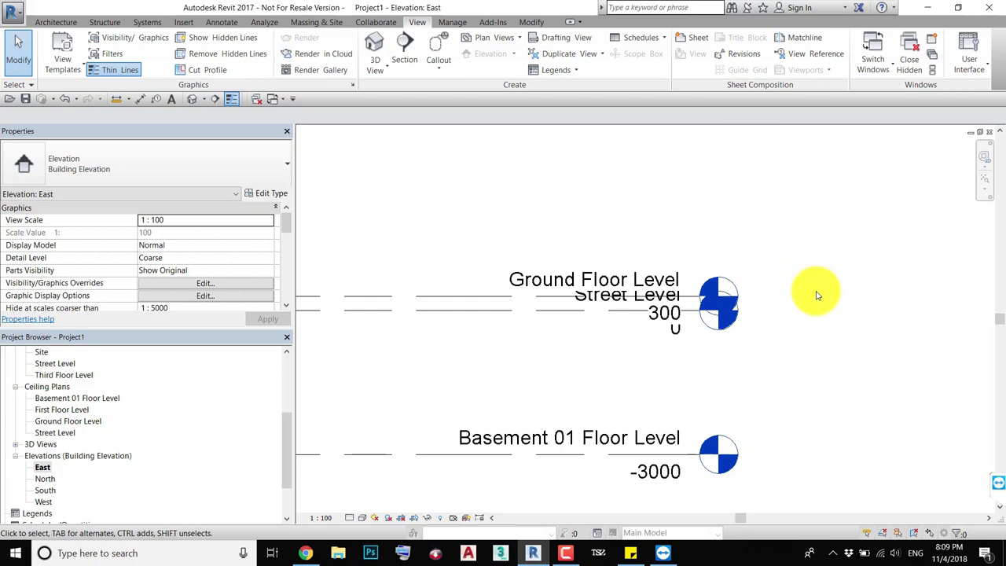
pyautogui.scroll(-3, 815, 297)
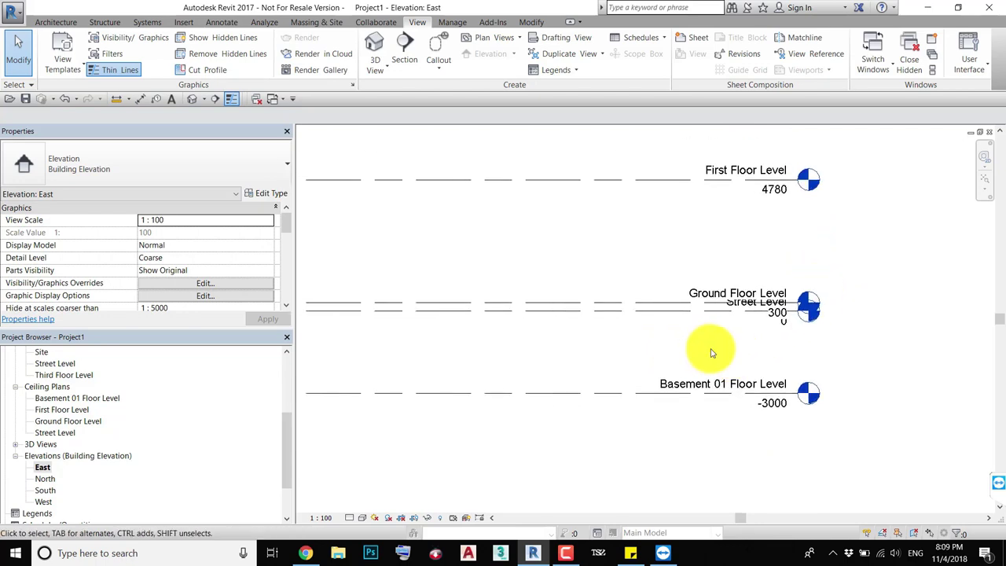
pyautogui.scroll(-2, 711, 353)
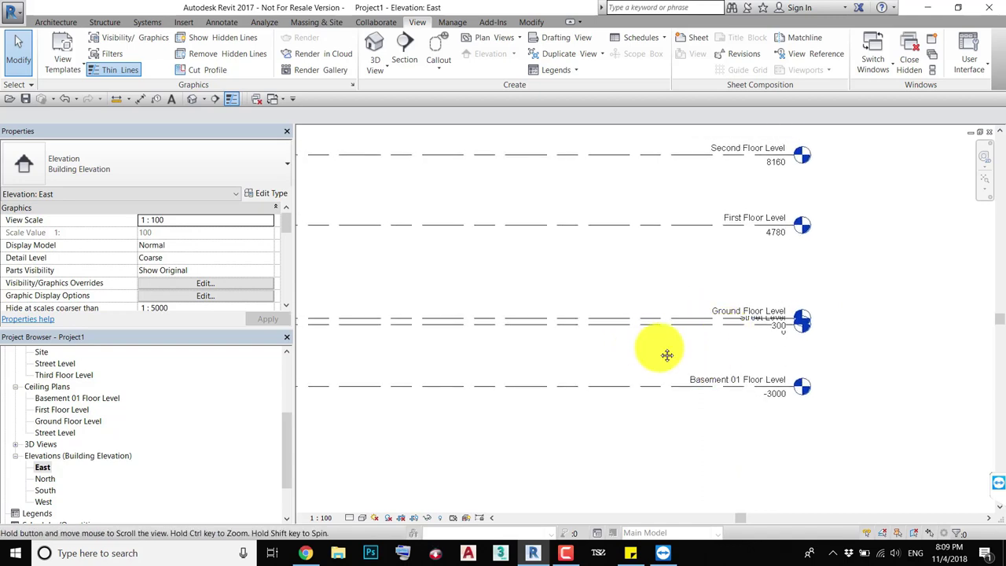
pyautogui.moveTo(667, 352); pyautogui.dragTo(741, 359, button='middle')
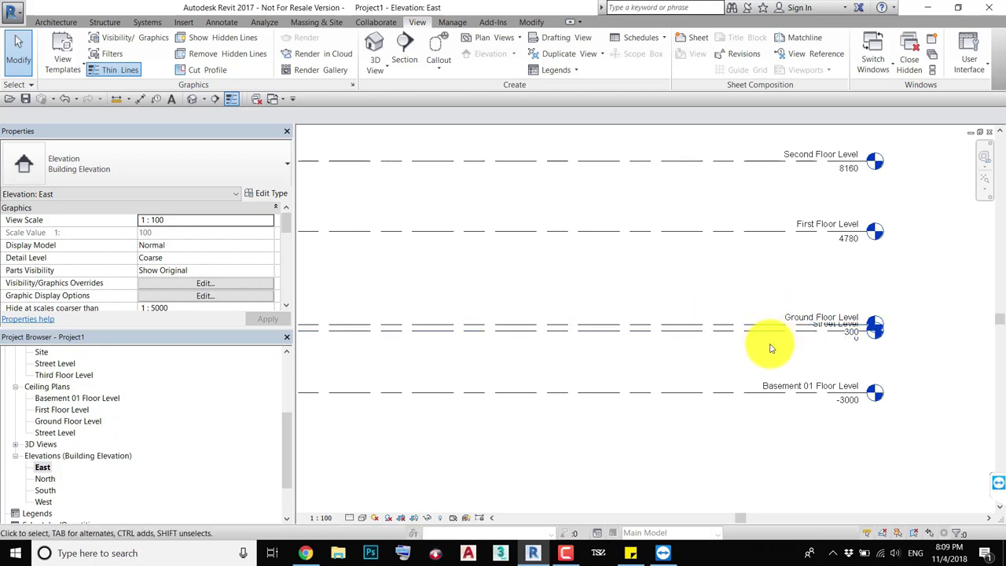
# Re-confirm Ground Floor Level's elevation at 300 and zoom in on the overlapping heads
pyautogui.scroll(3, 771, 348)
pyautogui.doubleClick(715, 338)
pyautogui.press('Return')
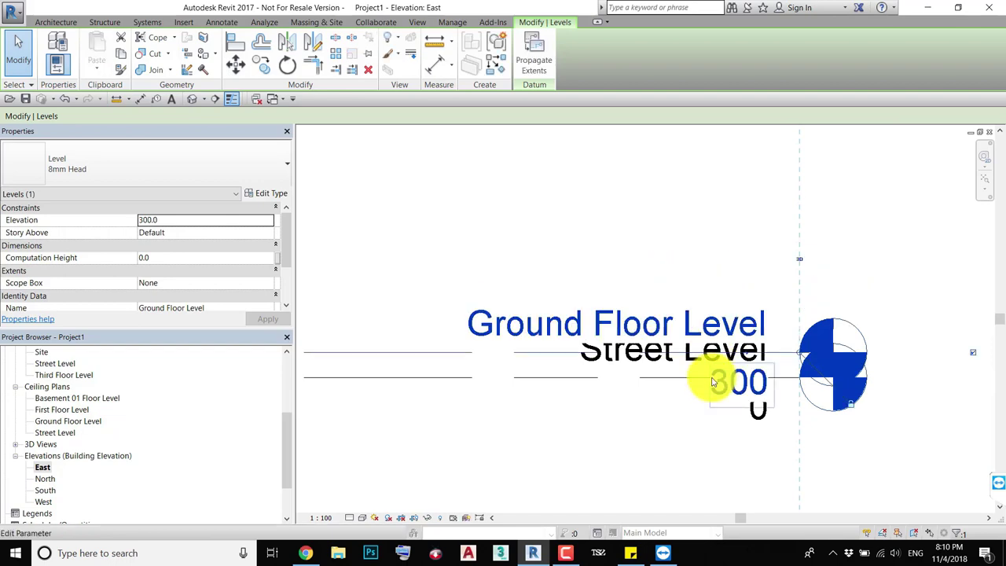
pyautogui.scroll(3, 759, 351)
pyautogui.scroll(2, 761, 330)
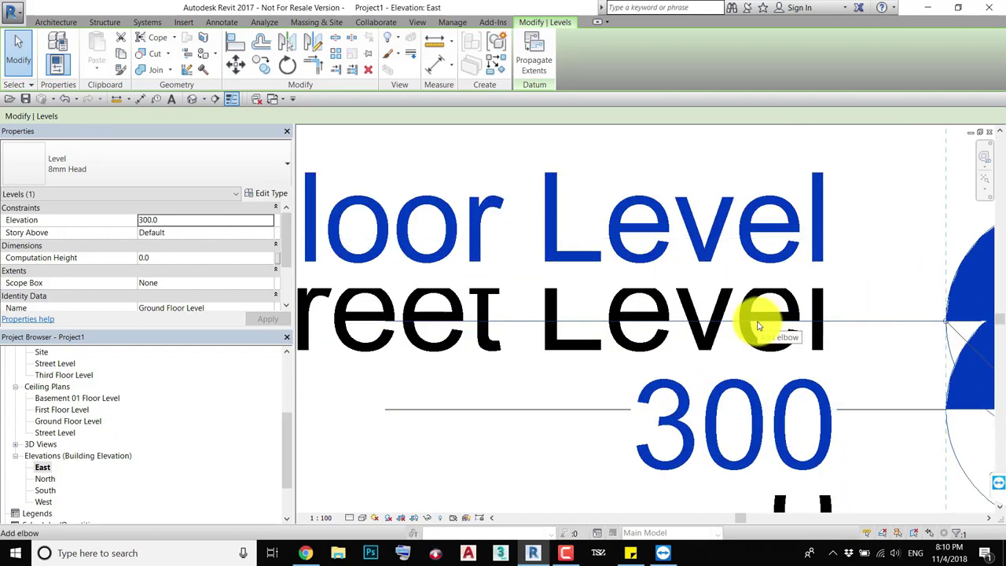
pyautogui.scroll(-2, 759, 325)
pyautogui.scroll(-2, 718, 370)
pyautogui.scroll(-1, 714, 393)
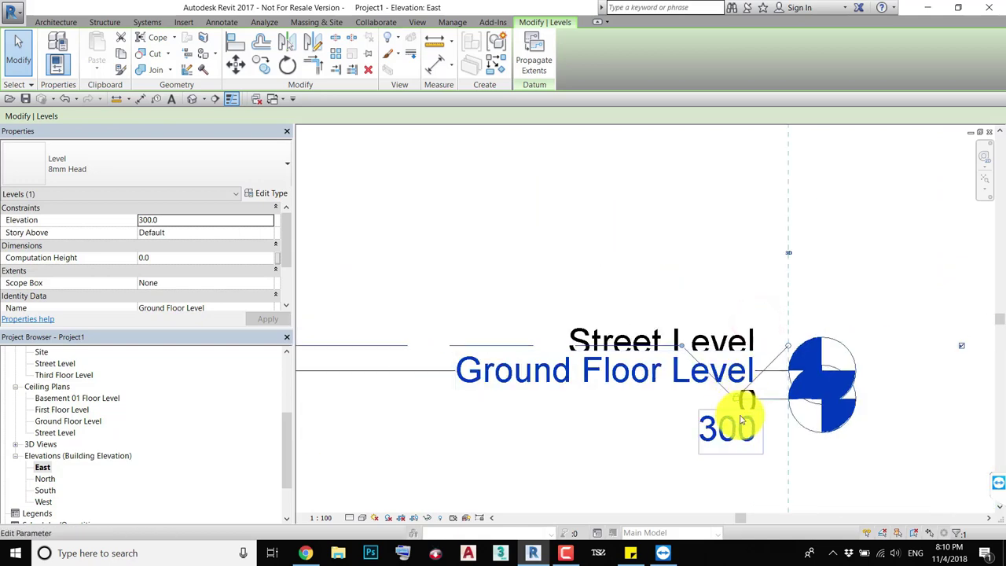
pyautogui.scroll(2, 673, 377)
pyautogui.scroll(2, 707, 397)
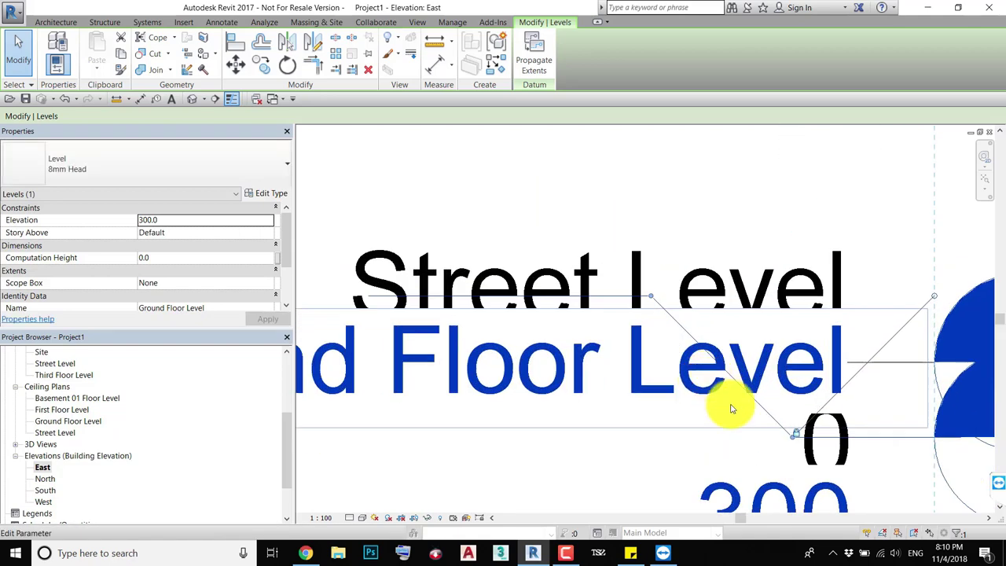
pyautogui.scroll(-1, 777, 349)
pyautogui.scroll(-1, 775, 314)
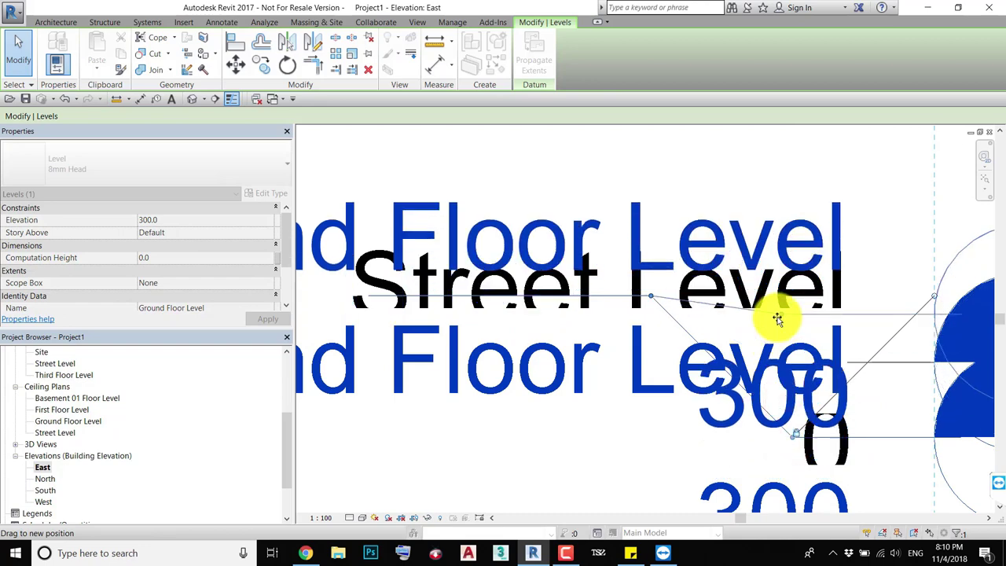
# Lift the Ground Floor head above and elbow the Street Level head below its line
pyautogui.moveTo(775, 318); pyautogui.dragTo(764, 258)
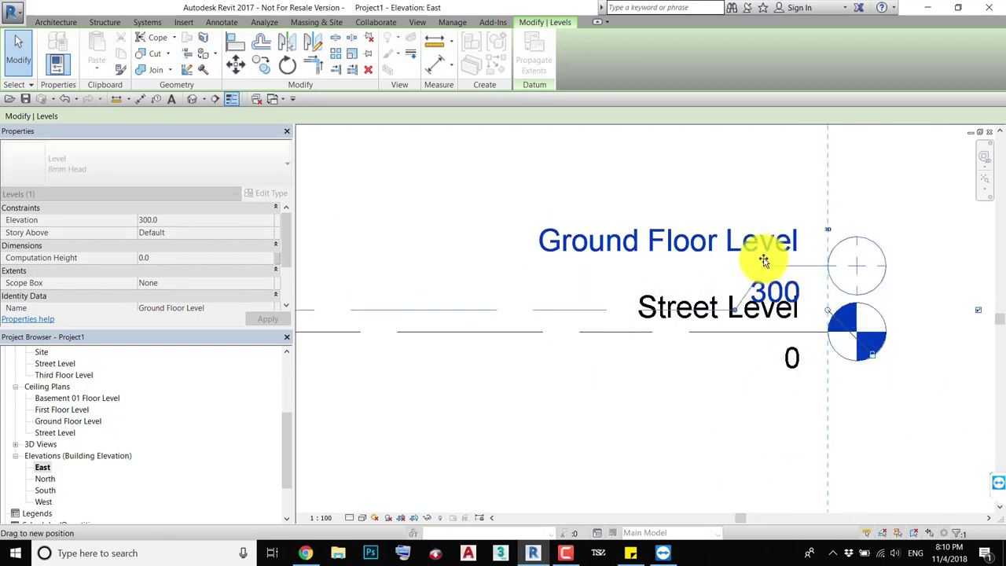
pyautogui.click(656, 334)
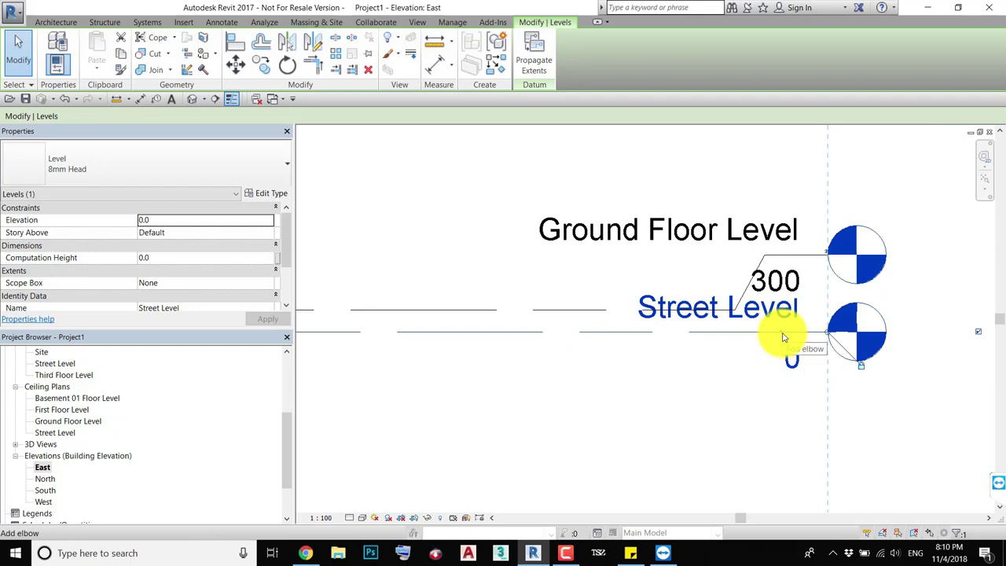
pyautogui.click(782, 338)
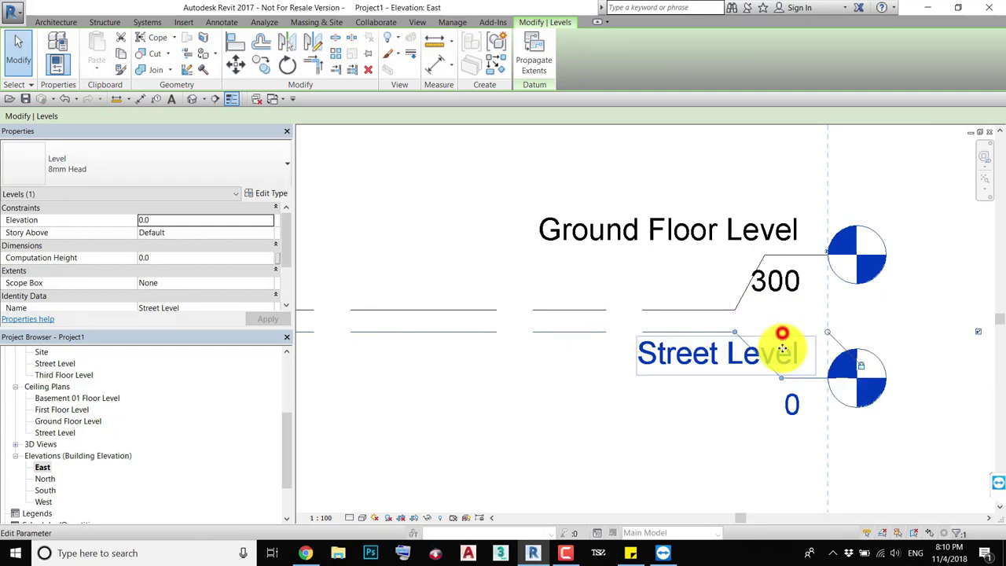
pyautogui.click(674, 411)
pyautogui.scroll(-2, 606, 333)
pyautogui.scroll(-2, 577, 353)
pyautogui.scroll(-1, 684, 315)
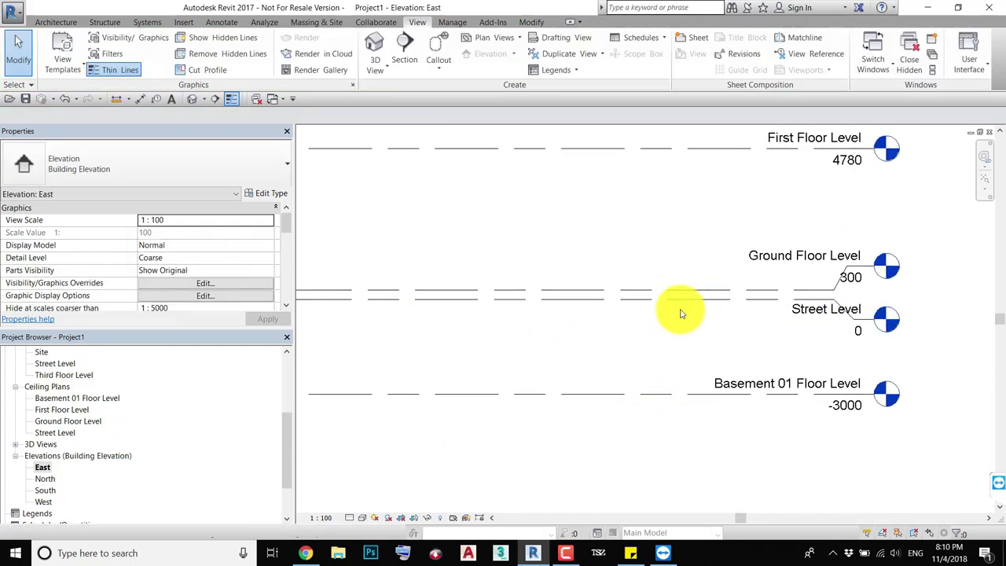
pyautogui.scroll(-1, 629, 299)
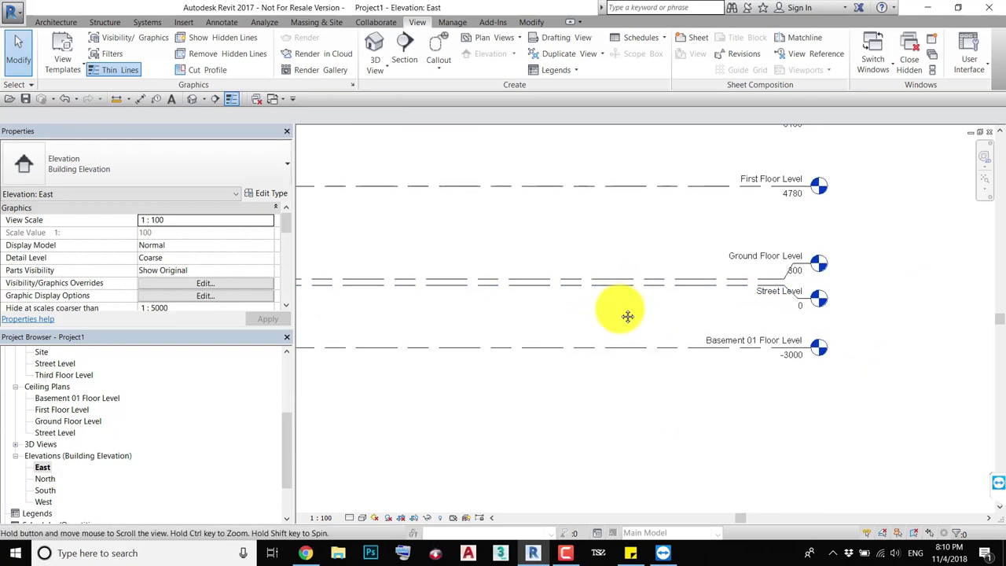
pyautogui.scroll(3, 619, 311)
pyautogui.click(618, 308)
pyautogui.press('c')
pyautogui.click(617, 307)
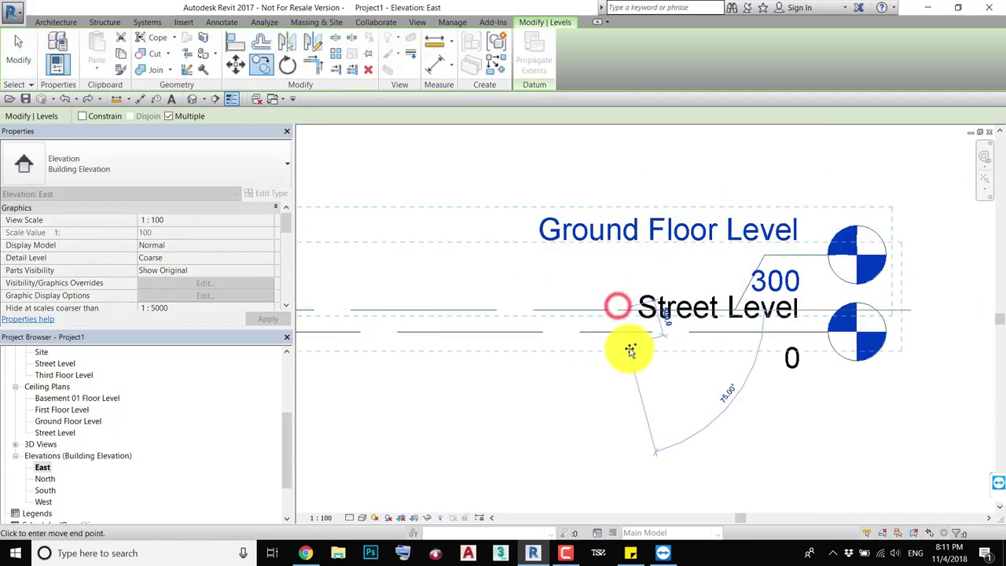
pyautogui.write('60')
pyautogui.press('Return')
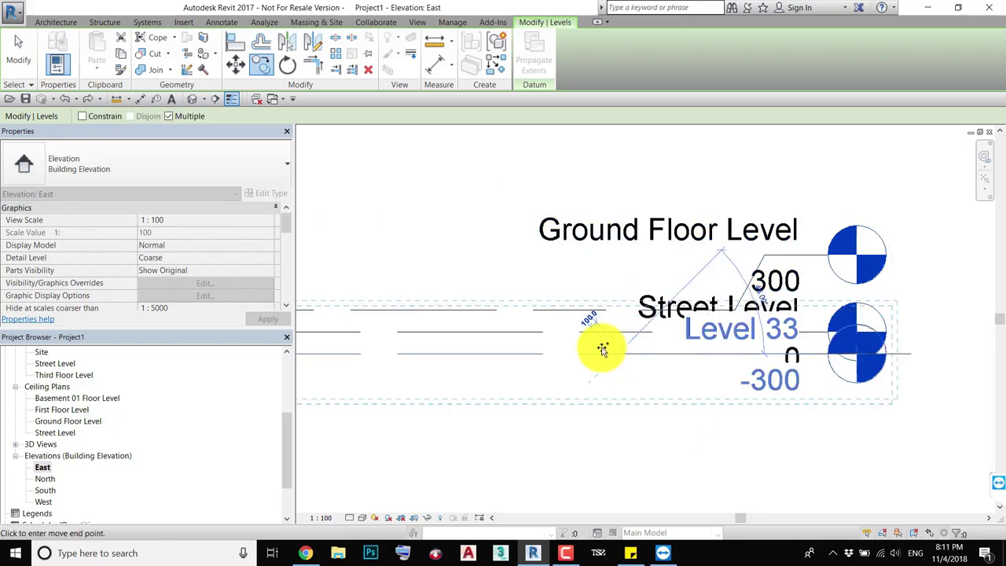
pyautogui.scroll(-2, 586, 323)
pyautogui.press('Escape')
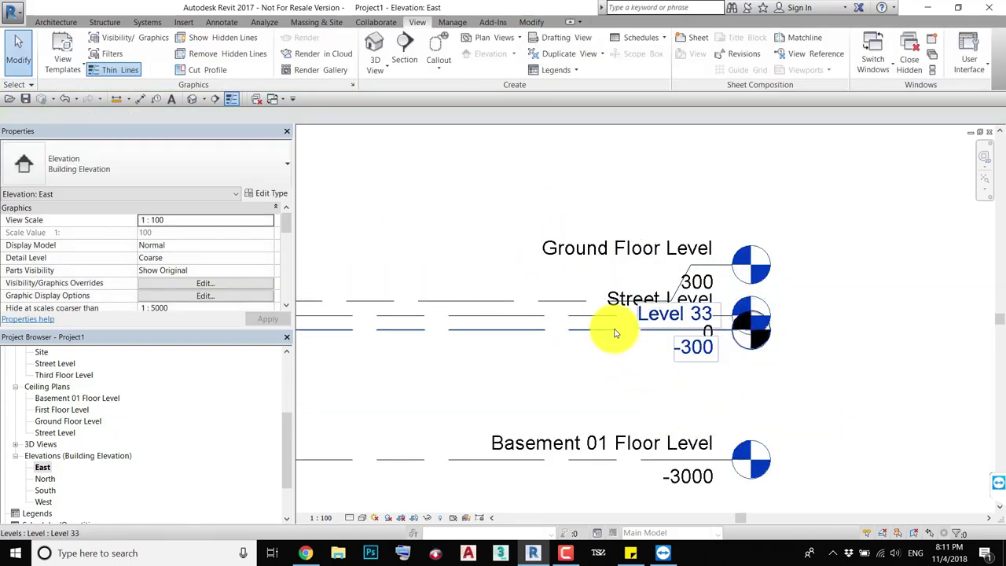
pyautogui.click(611, 330)
pyautogui.moveTo(700, 330); pyautogui.dragTo(702, 364)
pyautogui.click(830, 299)
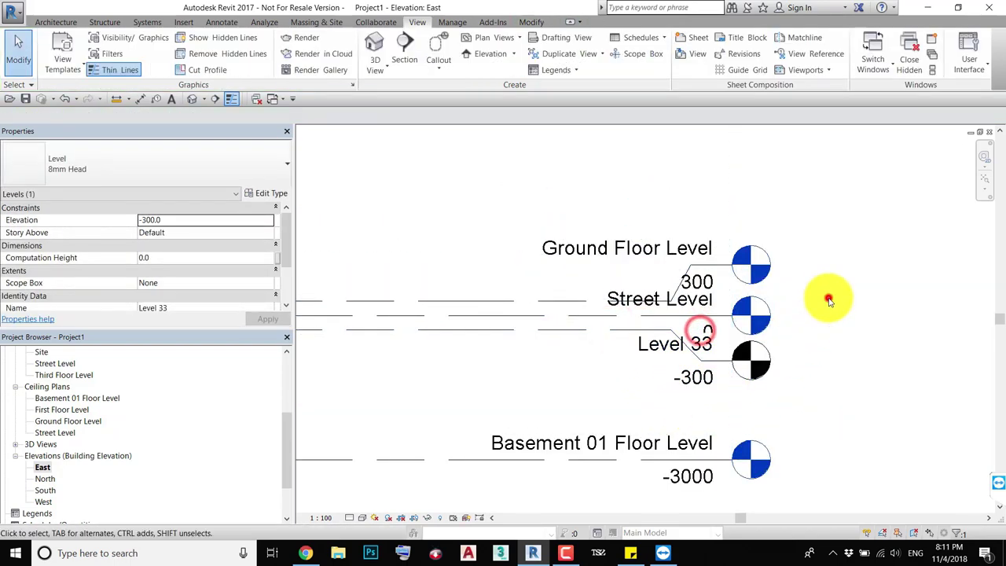
pyautogui.moveTo(825, 294); pyautogui.dragTo(788, 291, button='middle')
pyautogui.click(631, 315)
pyautogui.scroll(-2, 770, 341)
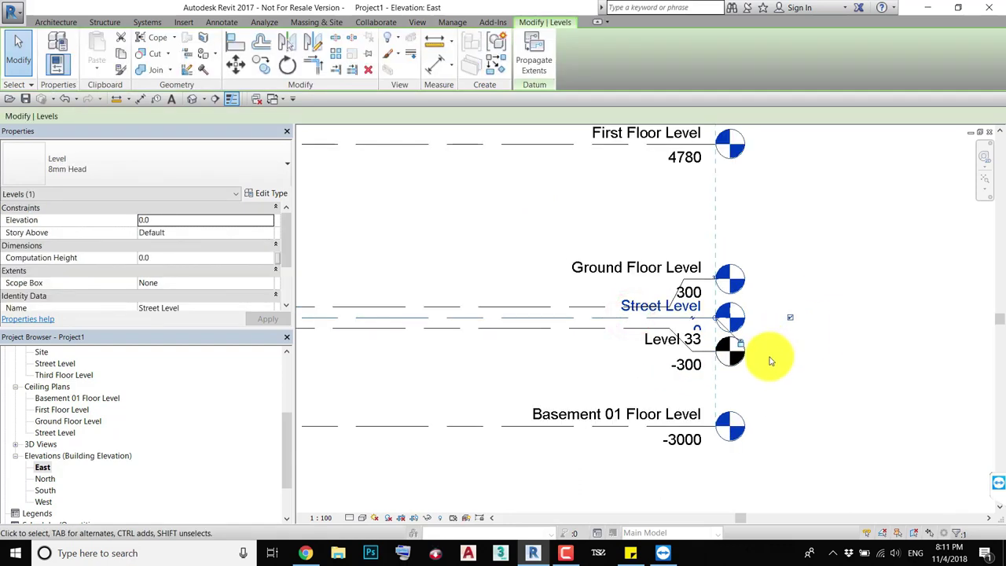
pyautogui.scroll(1, 745, 346)
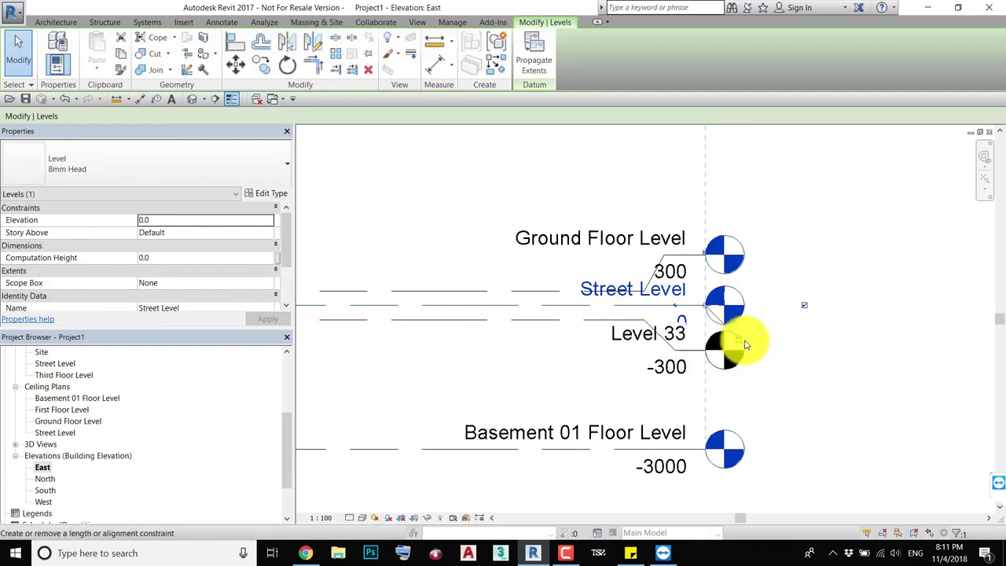
pyautogui.scroll(-1, 745, 345)
pyautogui.scroll(-1, 715, 306)
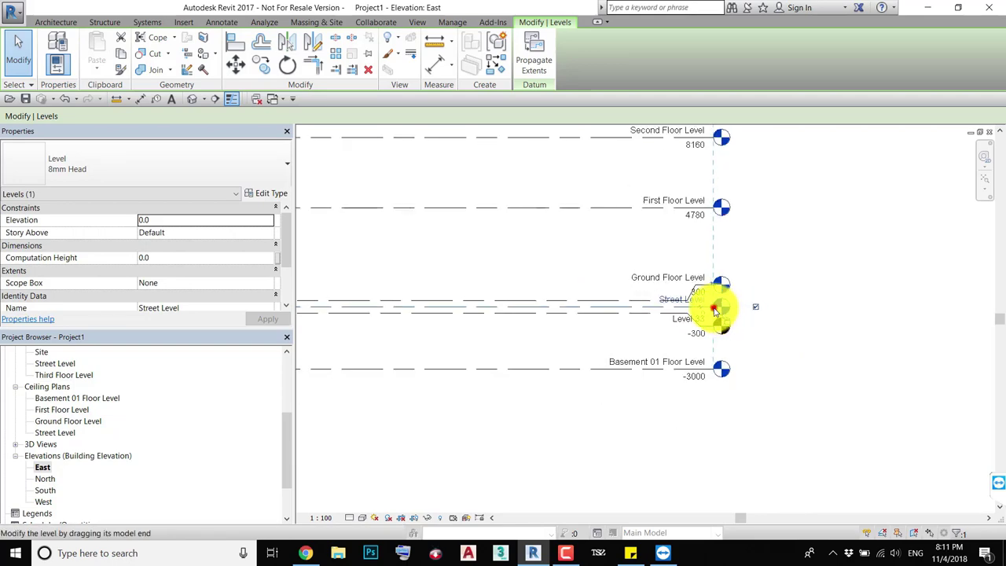
# Extend the aligned level ends rightward and zoom out to show Basement 01 through Level 11
pyautogui.moveTo(715, 309); pyautogui.dragTo(822, 307)
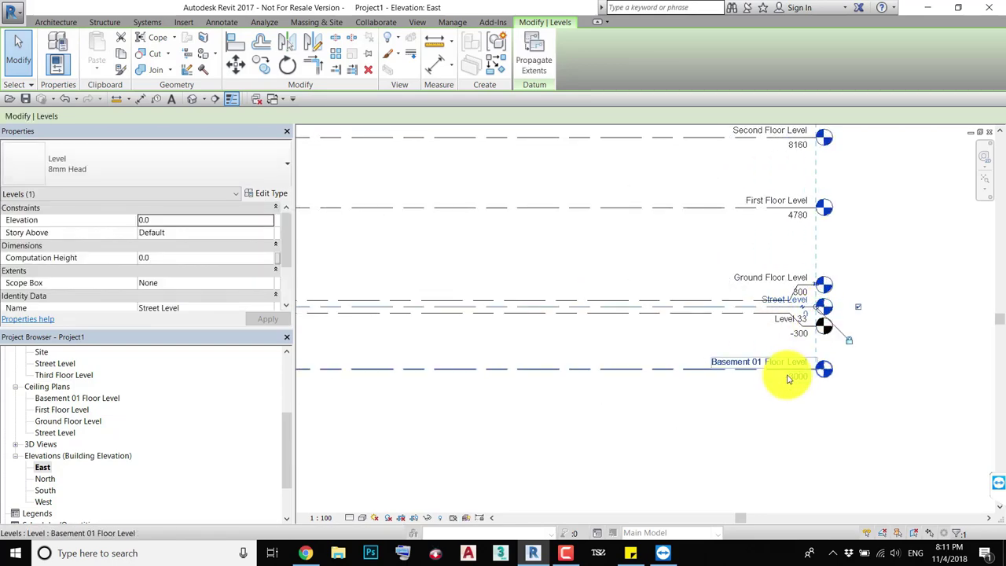
pyautogui.scroll(-1, 789, 379)
pyautogui.moveTo(786, 370)
pyautogui.mouseDown(button='middle')
pyautogui.moveTo(701, 370)
pyautogui.moveTo(667, 386)
pyautogui.moveTo(647, 368)
pyautogui.mouseUp(button='middle')
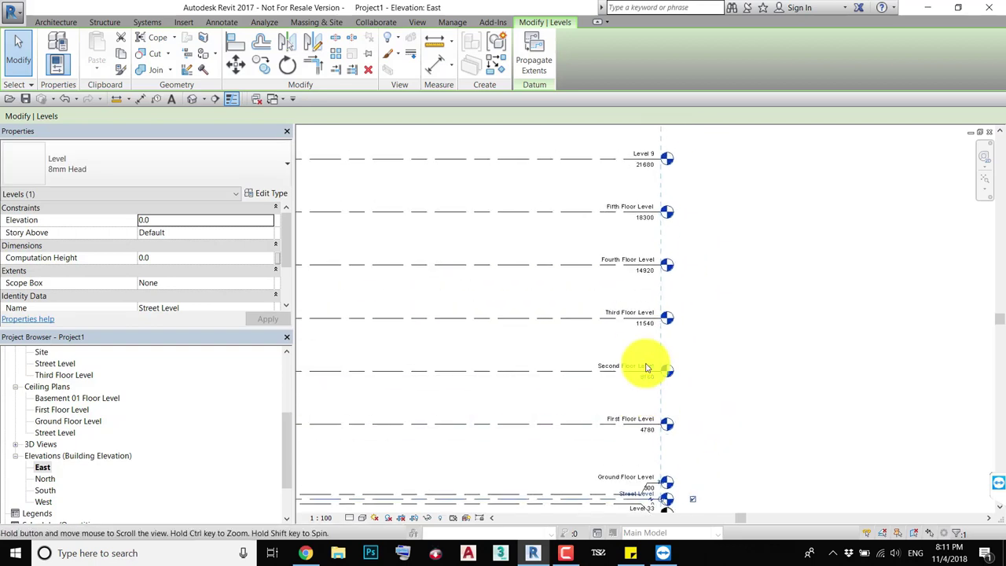
pyautogui.scroll(-2, 647, 368)
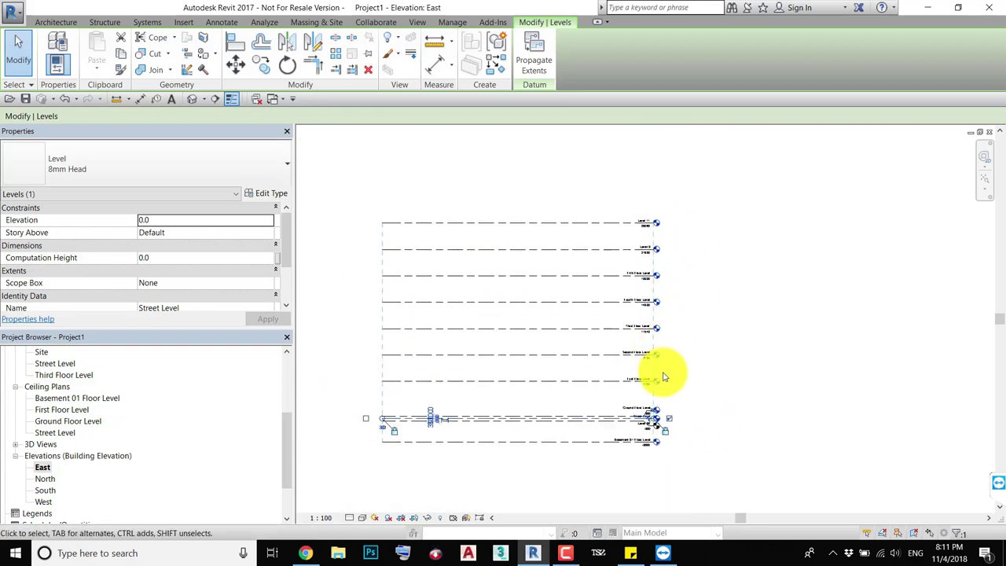
pyautogui.scroll(1, 662, 379)
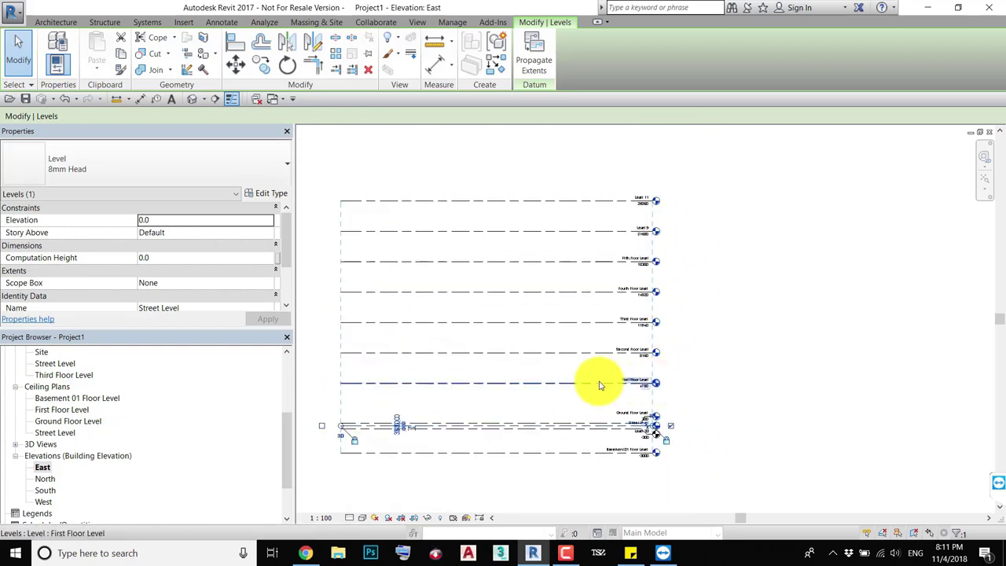
pyautogui.moveTo(595, 381); pyautogui.dragTo(612, 372, button='middle')
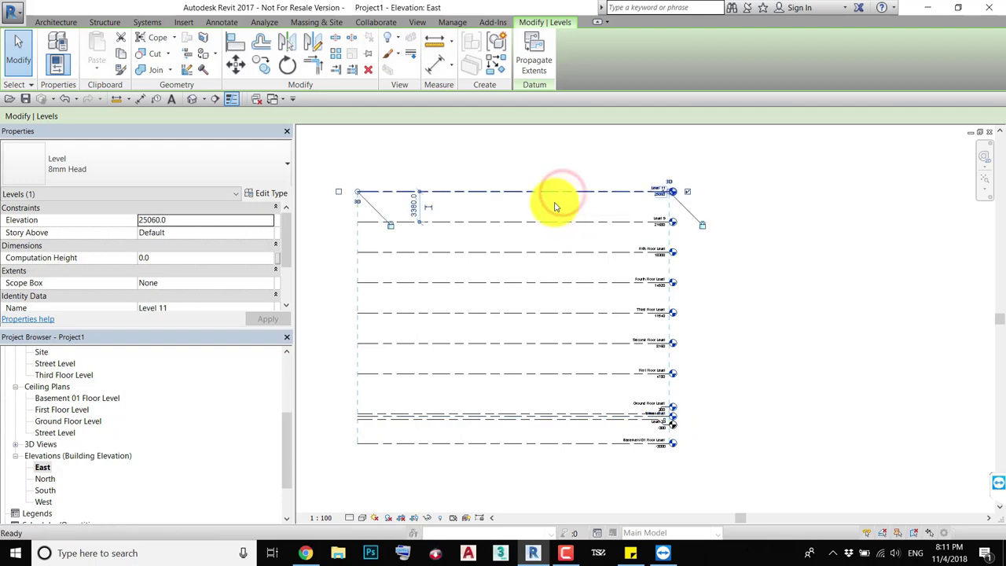
# Place new Level 34 at 29060, 4000 above Level 11, and adjust its left end
pyautogui.press('l')
pyautogui.press('l')
pyautogui.click(355, 155)
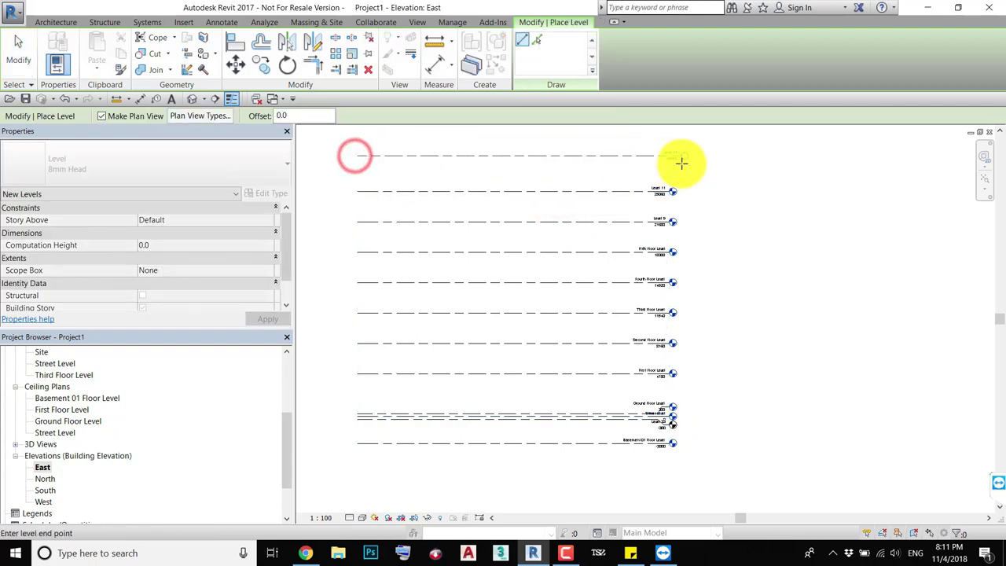
pyautogui.click(666, 162)
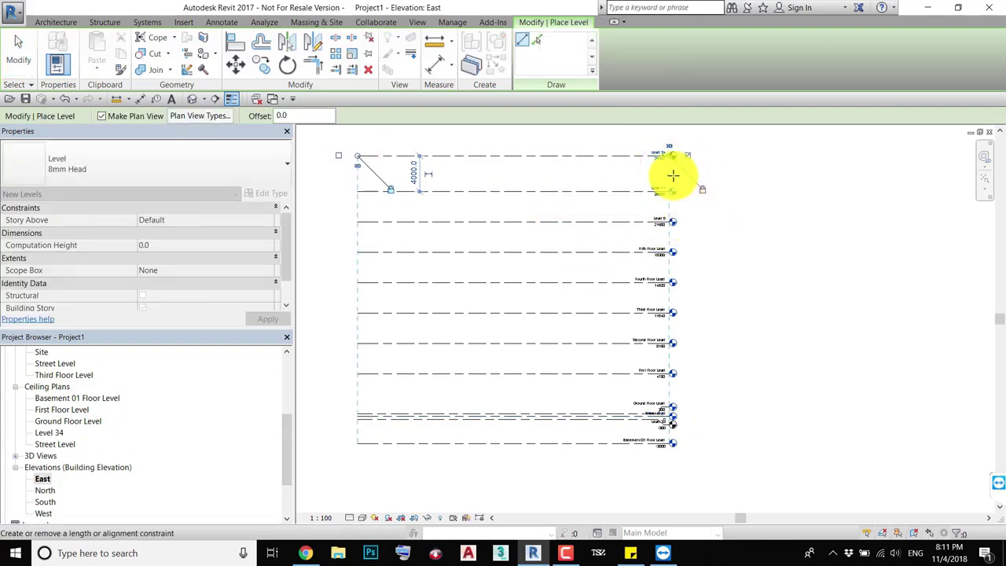
pyautogui.press('Escape')
pyautogui.click(374, 161)
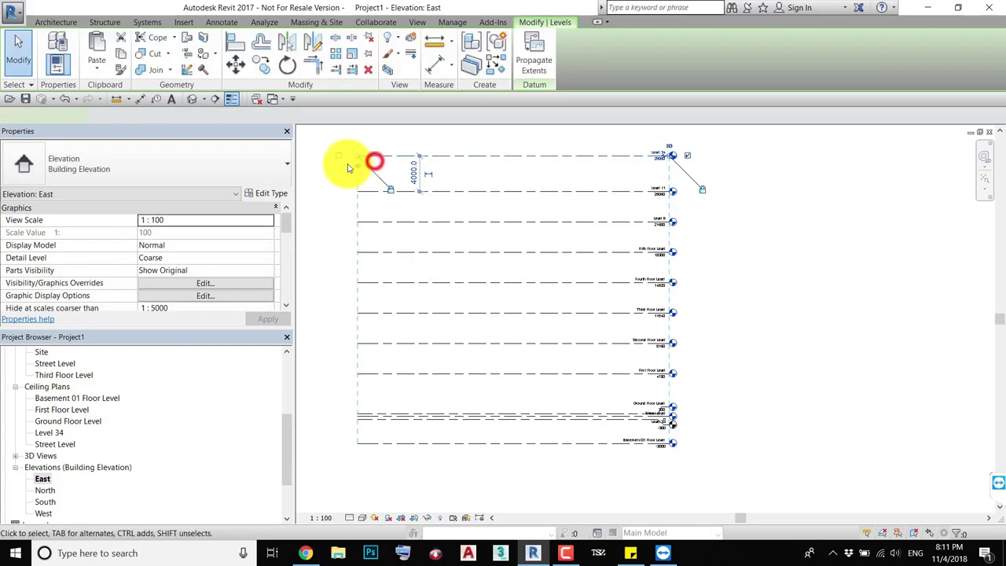
pyautogui.moveTo(357, 157)
pyautogui.mouseDown()
pyautogui.moveTo(427, 162)
pyautogui.moveTo(341, 157)
pyautogui.mouseUp()
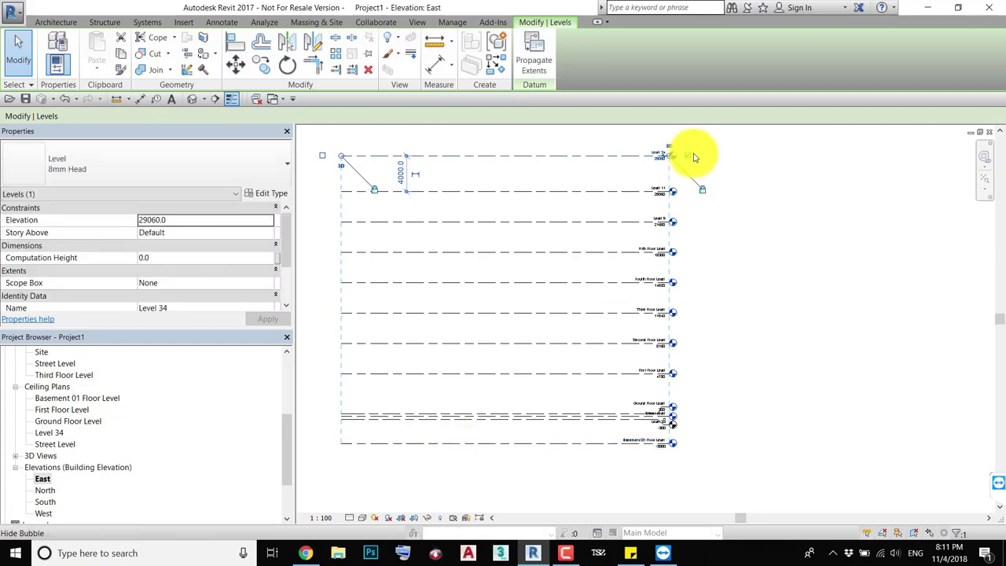
# Extend all level heads further right and select the Street Level line
pyautogui.moveTo(670, 160); pyautogui.dragTo(705, 157)
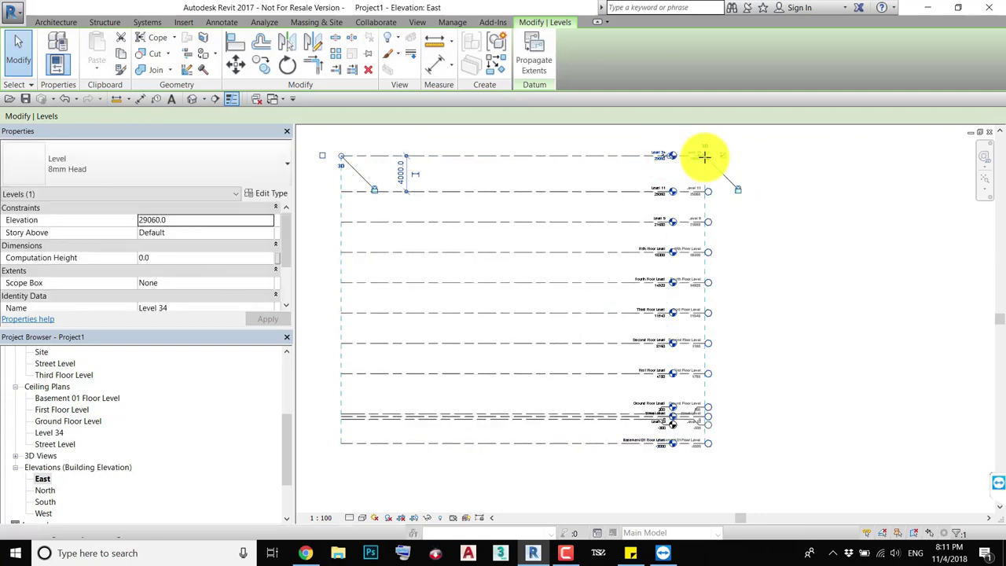
pyautogui.scroll(3, 702, 421)
pyautogui.click(696, 406)
pyautogui.scroll(2, 674, 367)
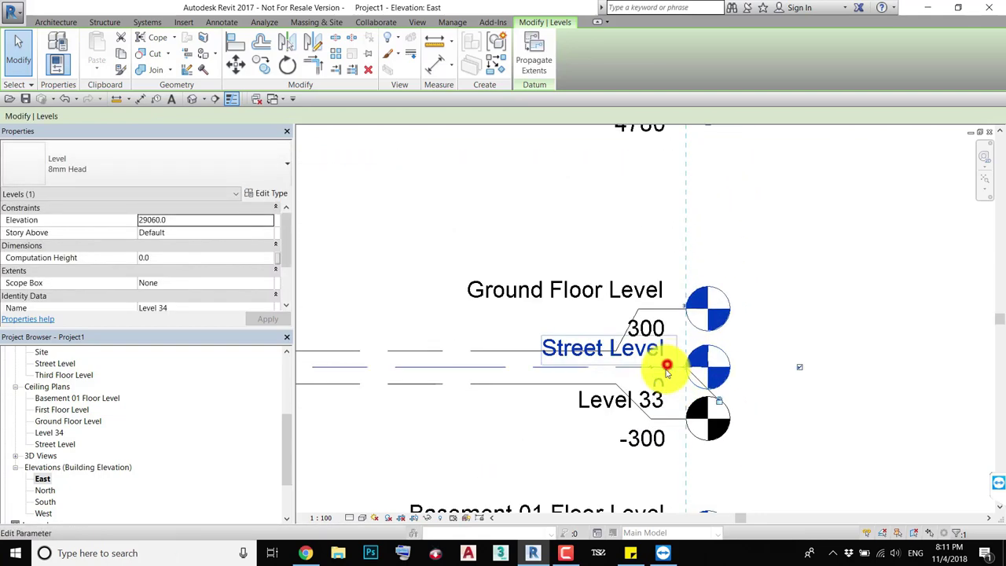
pyautogui.click(666, 366)
pyautogui.scroll(-1, 644, 389)
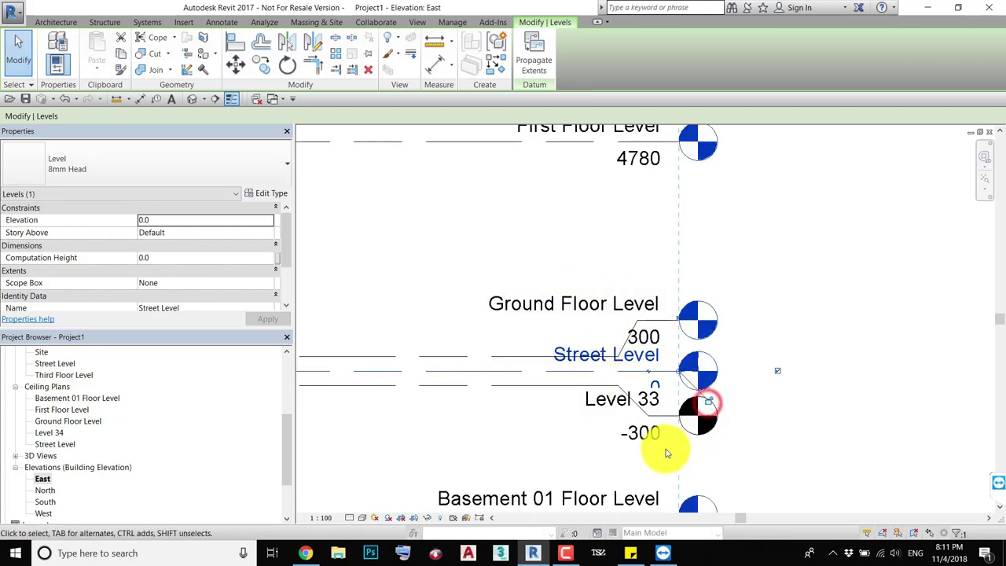
pyautogui.moveTo(656, 448); pyautogui.dragTo(611, 412, button='middle')
pyautogui.scroll(-2, 611, 404)
# Try moving Street Level's right-hand head out, undo it, and reselect Street Level
pyautogui.moveTo(617, 361)
pyautogui.mouseDown()
pyautogui.moveTo(684, 355)
pyautogui.moveTo(670, 353)
pyautogui.mouseUp()
pyautogui.click(681, 321)
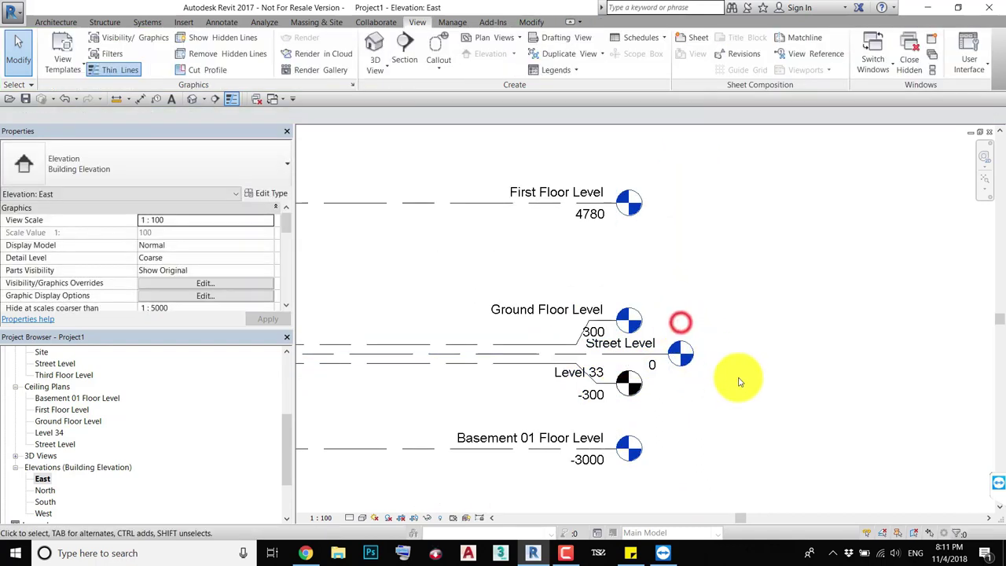
pyautogui.click(668, 357)
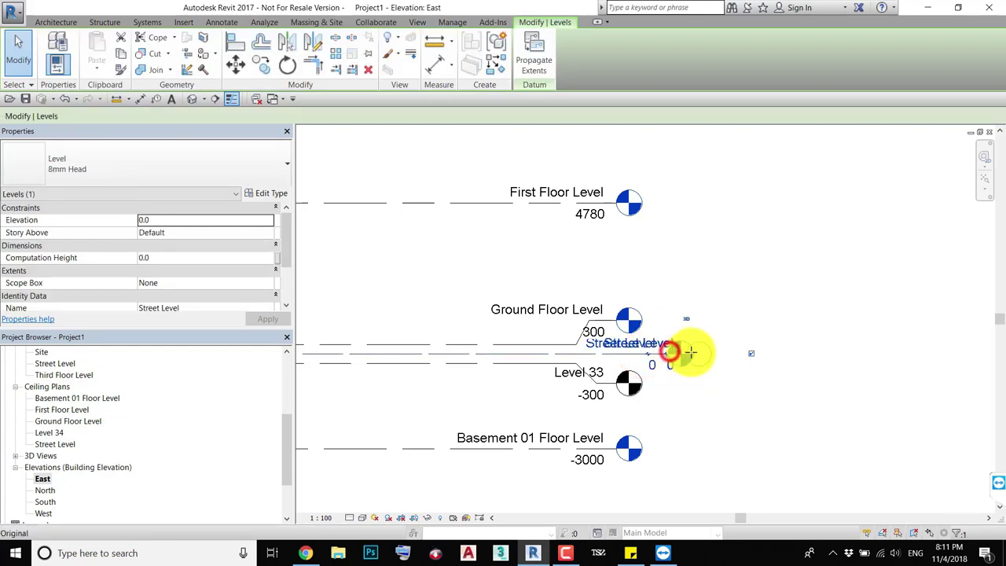
pyautogui.click(692, 399)
pyautogui.hotkey('ctrl', 'z')
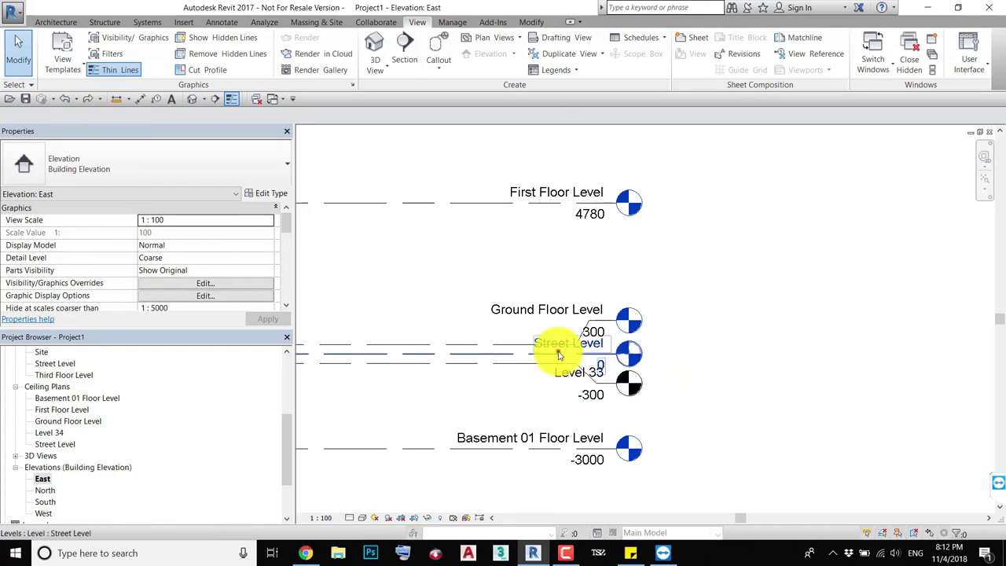
pyautogui.click(559, 355)
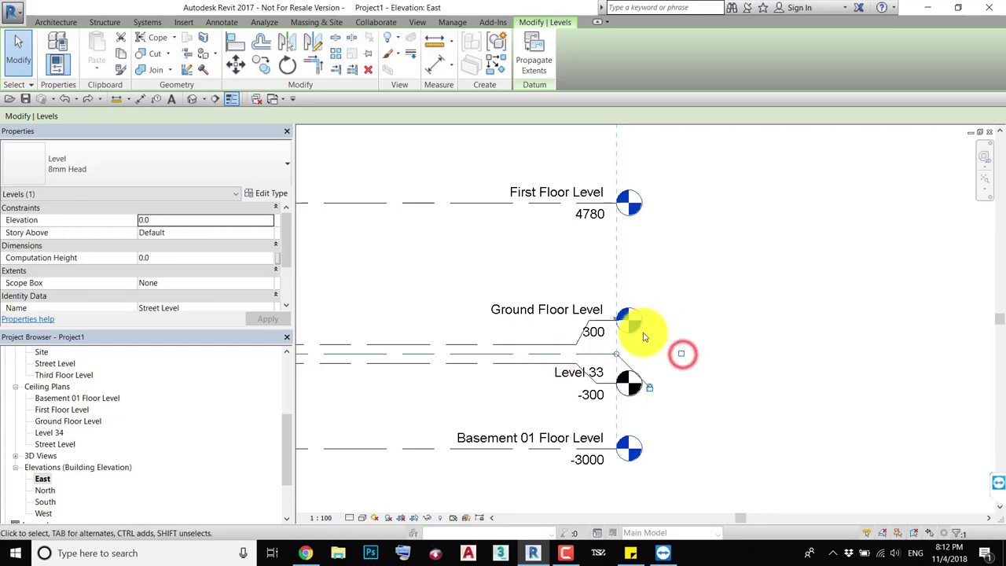
# Pan to the levels' left ends and select Street Level there
pyautogui.scroll(-3, 660, 348)
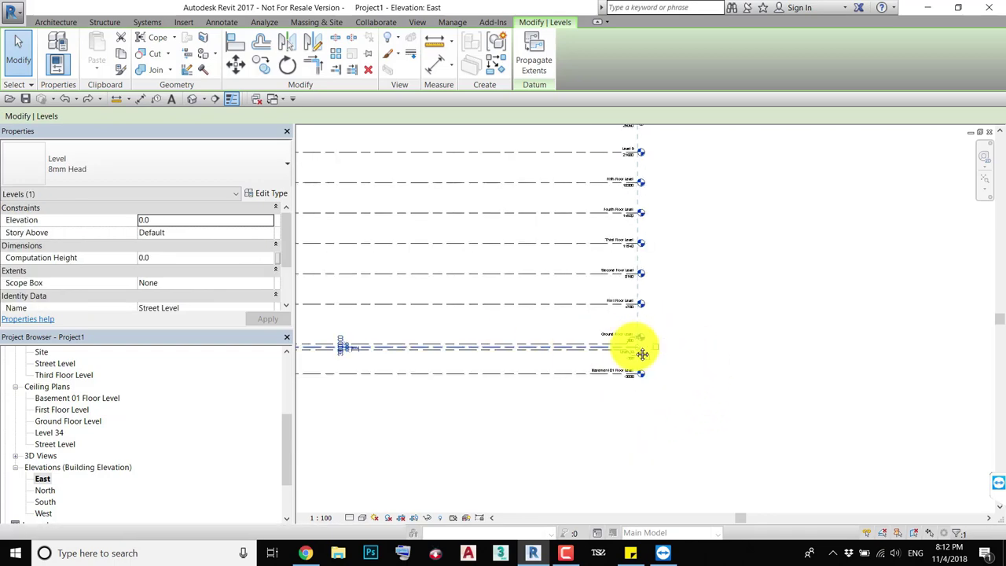
pyautogui.moveTo(642, 352); pyautogui.dragTo(714, 354, button='middle')
pyautogui.scroll(2, 482, 353)
pyautogui.scroll(1, 466, 341)
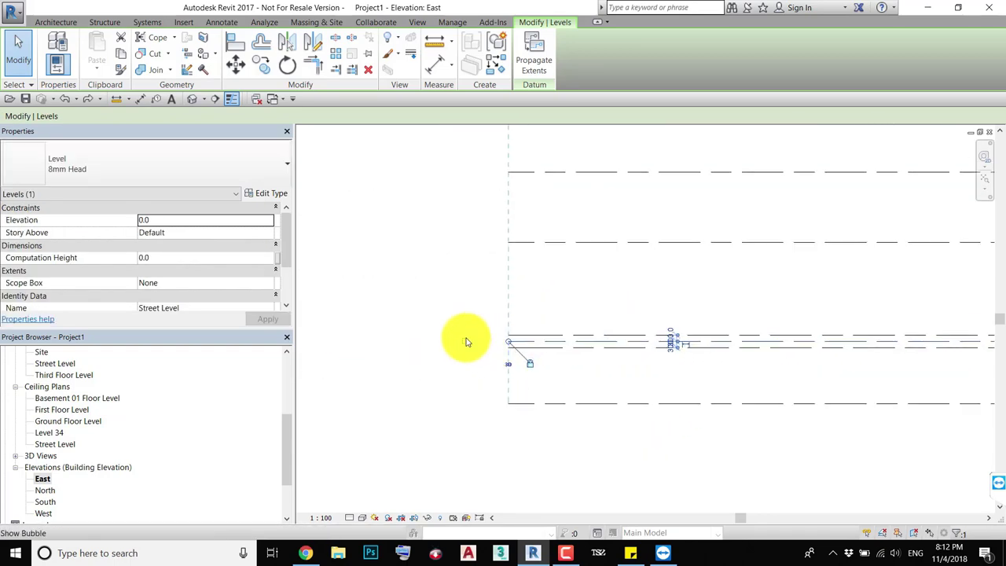
pyautogui.click(453, 299)
pyautogui.scroll(2, 583, 338)
pyautogui.click(582, 337)
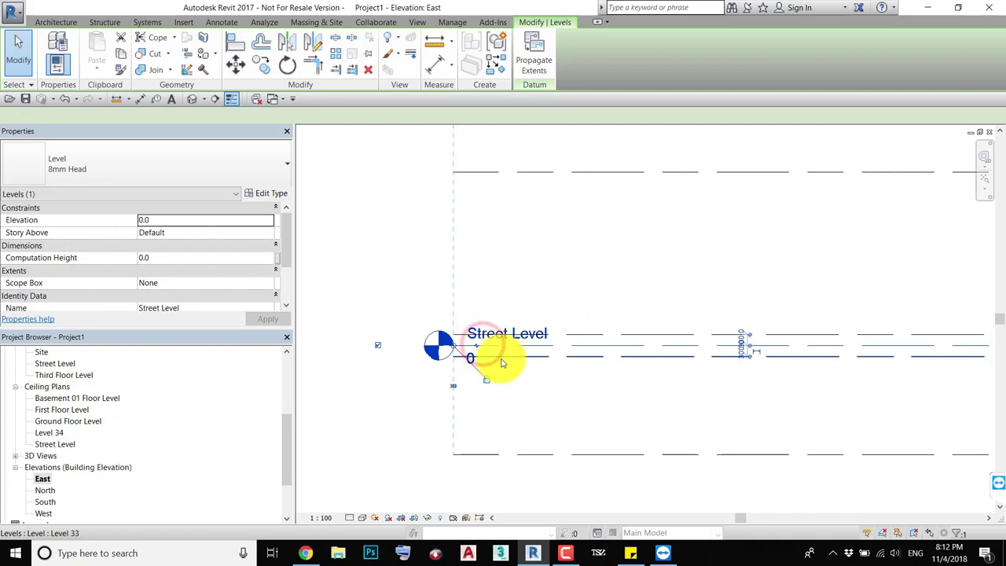
pyautogui.click(572, 338)
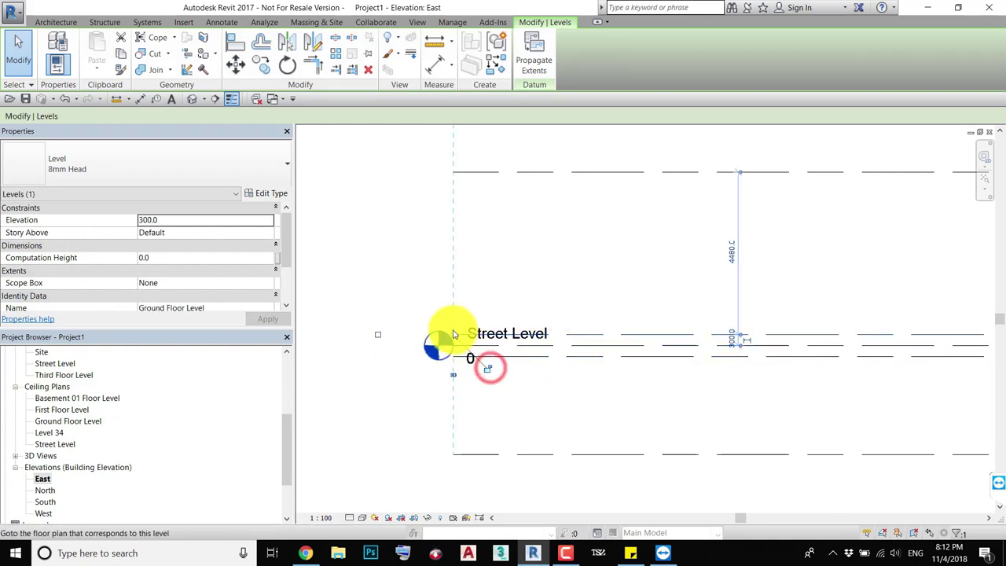
pyautogui.click(580, 335)
pyautogui.click(567, 338)
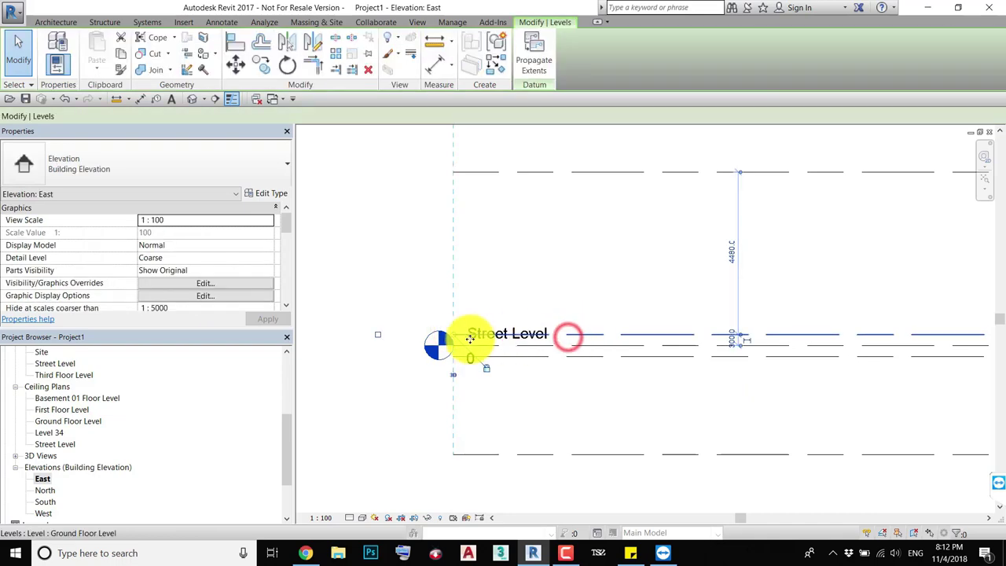
# Undo an accidental Street Level head move, leaving its head showing 0 at the left end
pyautogui.moveTo(469, 338); pyautogui.dragTo(515, 337)
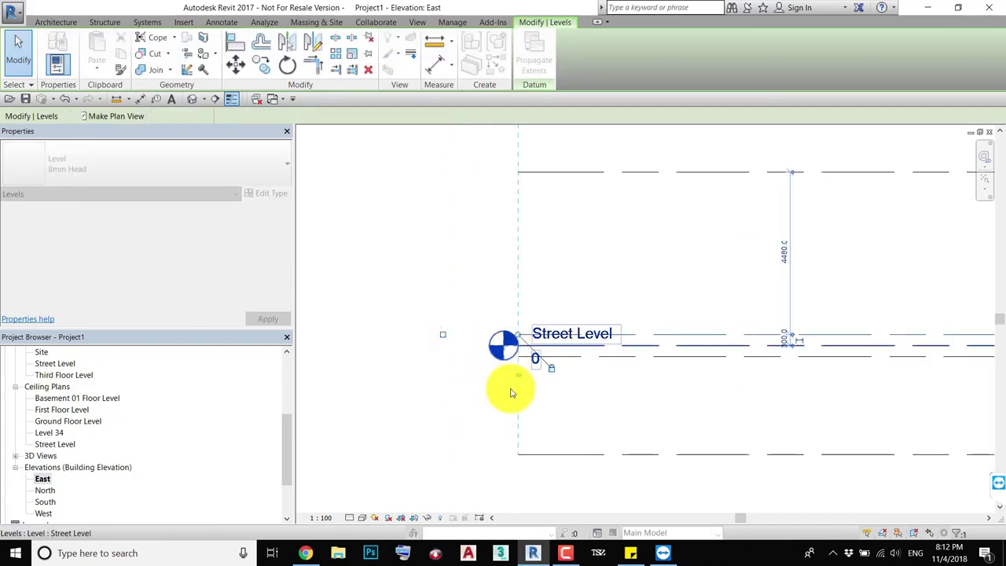
pyautogui.hotkey('ctrl', 'z')
pyautogui.click(553, 338)
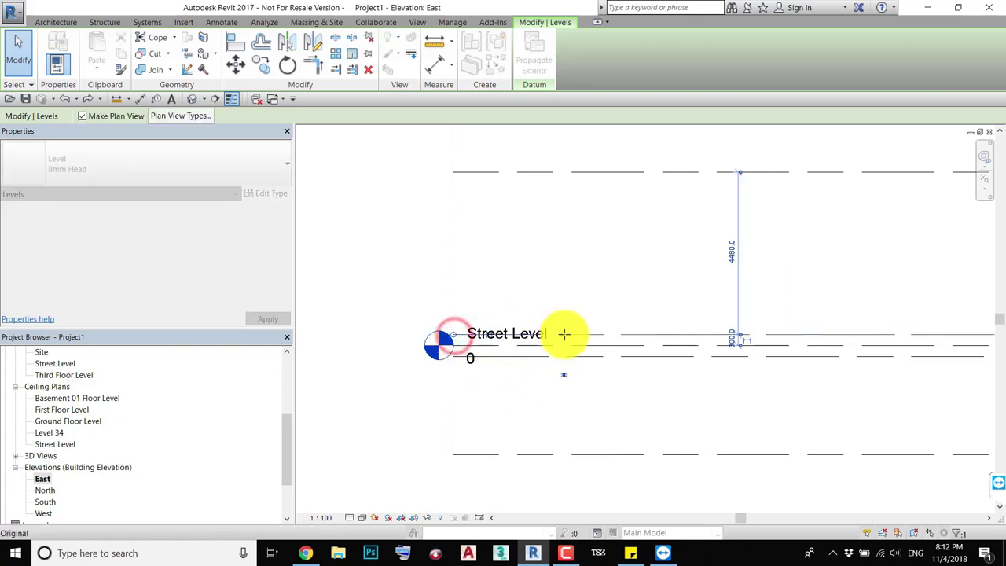
pyautogui.click(557, 287)
pyautogui.scroll(-2, 573, 295)
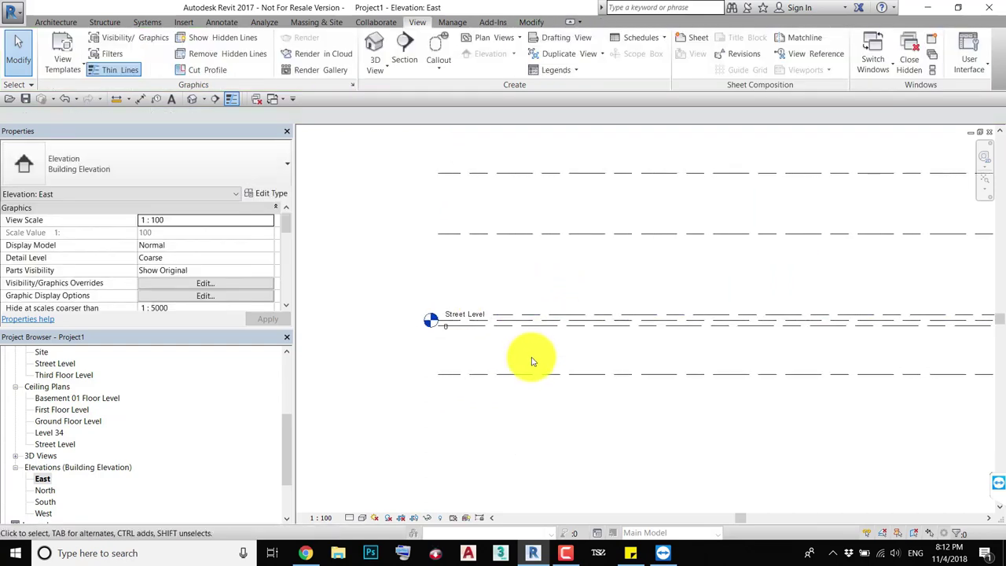
# Straighten the Level 33 head back onto its line at the left end
pyautogui.click(507, 332)
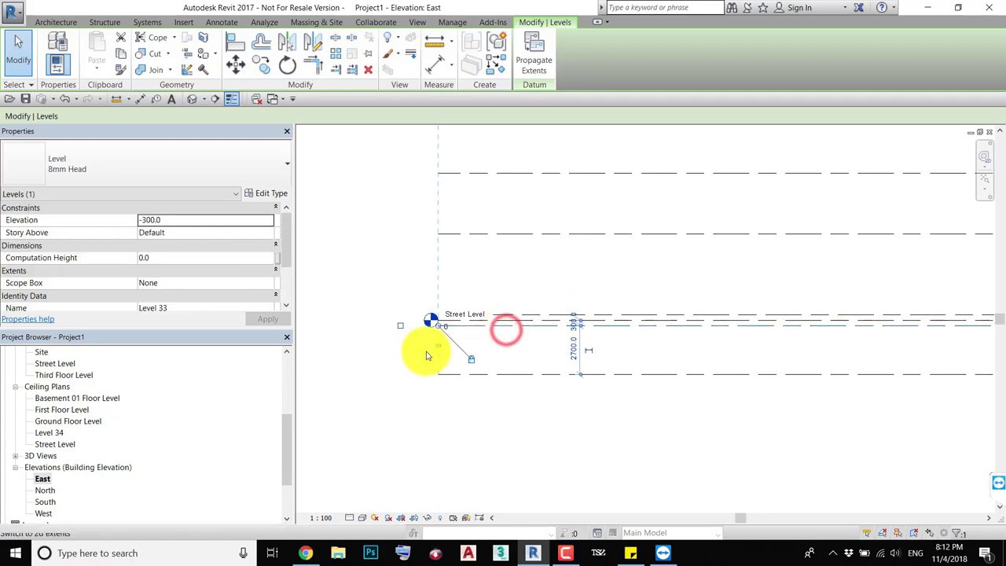
pyautogui.click(472, 364)
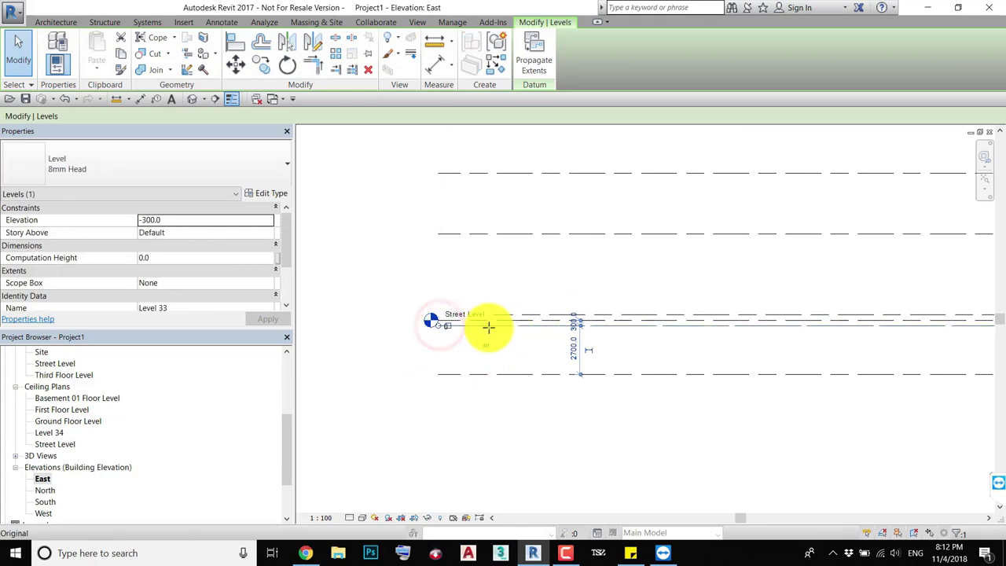
pyautogui.click(490, 288)
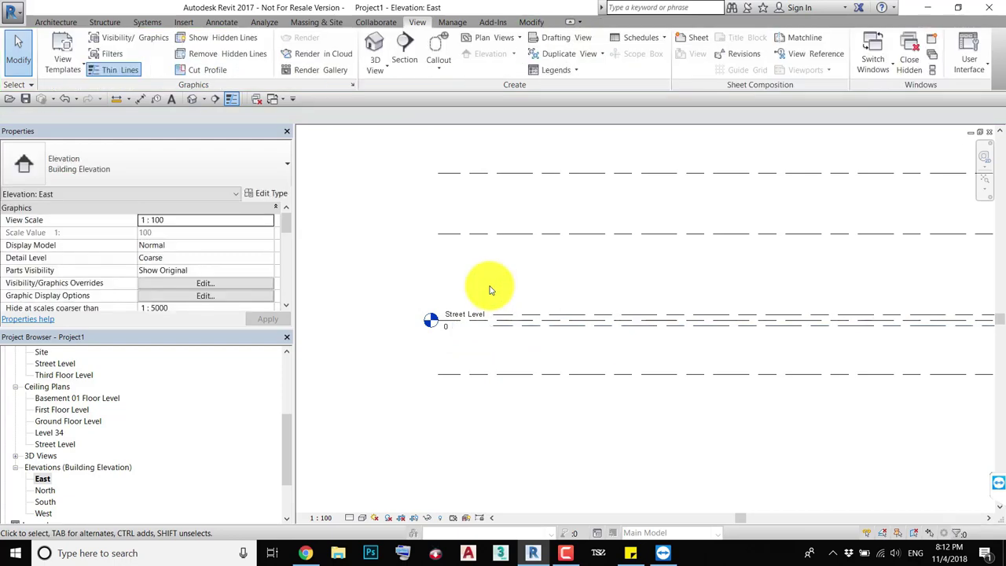
pyautogui.scroll(-2, 752, 314)
pyautogui.scroll(3, 865, 304)
pyautogui.scroll(2, 714, 315)
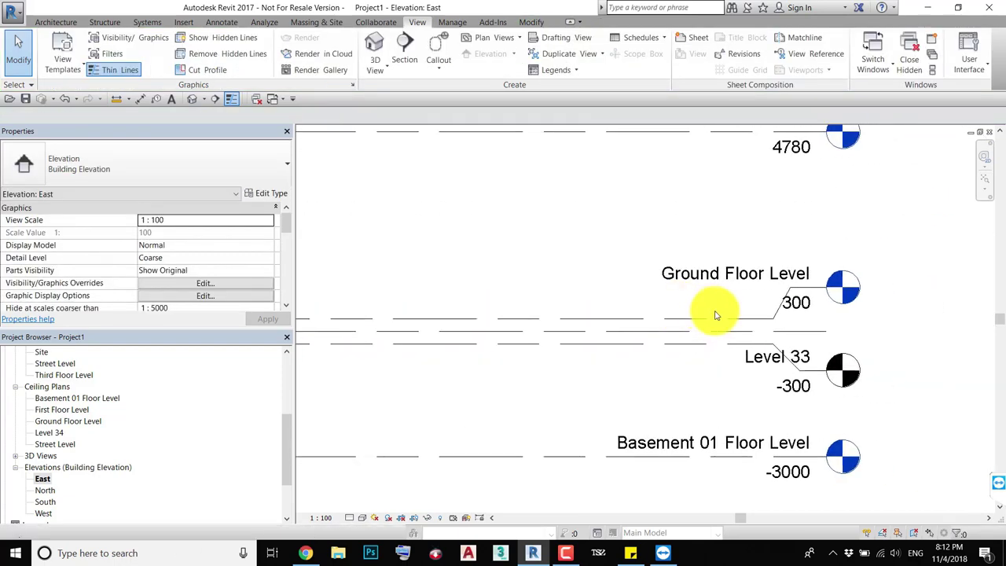
# Select Street Level, start and cancel a level placement, and zoom out to the full stack
pyautogui.click(781, 333)
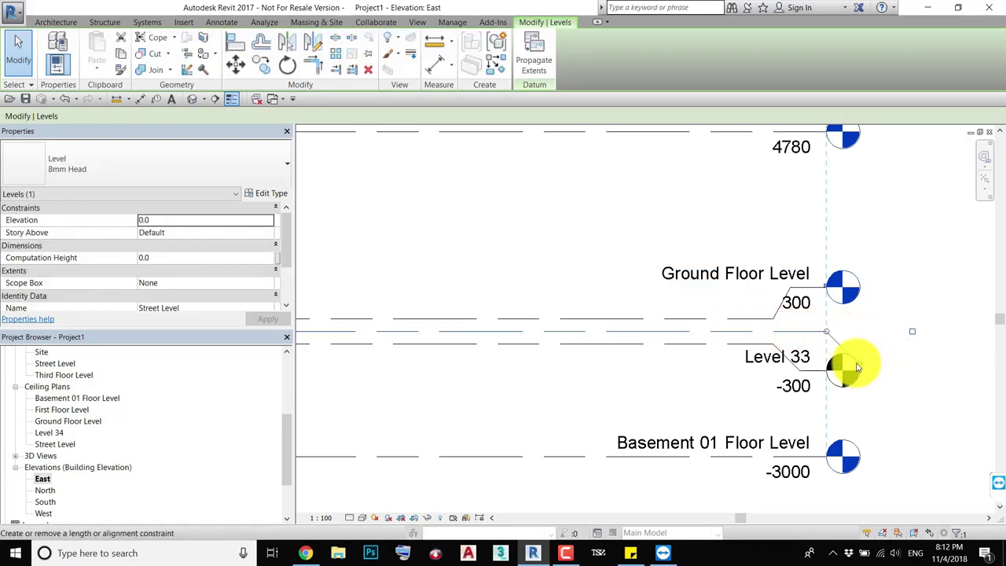
pyautogui.press('l')
pyautogui.press('l')
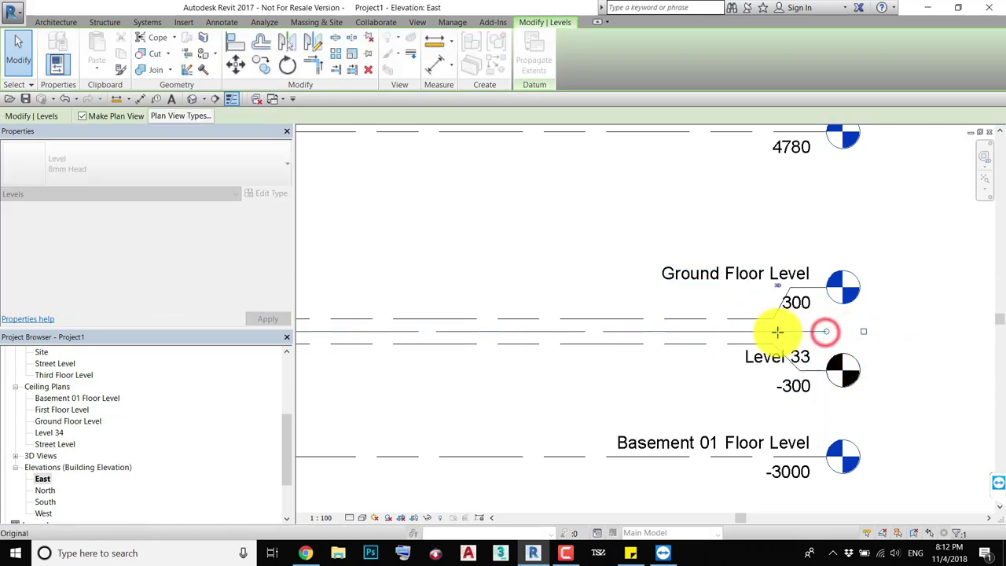
pyautogui.press('Escape')
pyautogui.press('Escape')
pyautogui.scroll(-2, 938, 314)
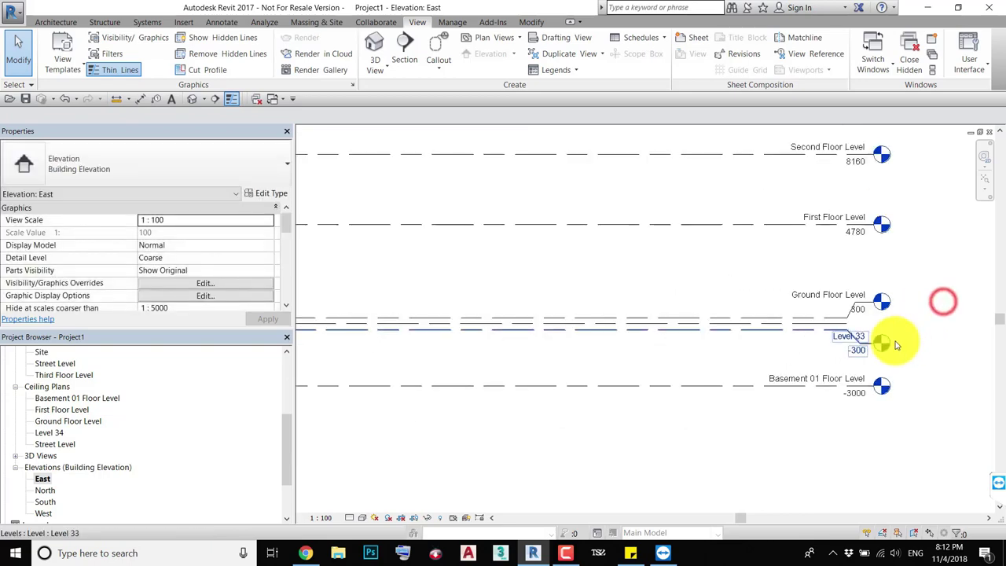
pyautogui.scroll(-1, 746, 326)
pyautogui.scroll(-1, 763, 303)
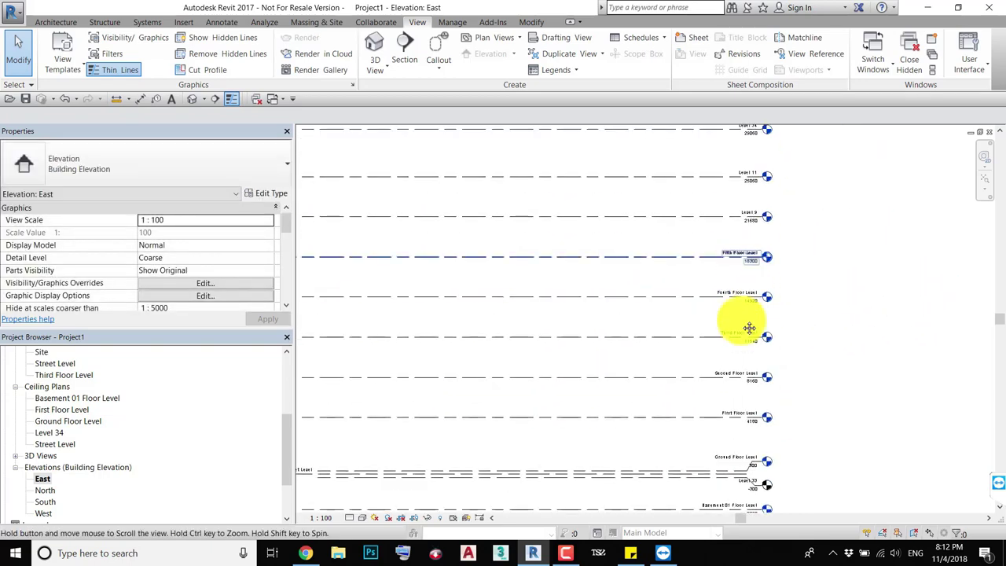
# Select Level 34 and turn on its left-end head bubble reading 29060
pyautogui.scroll(-2, 723, 275)
pyautogui.click(712, 254)
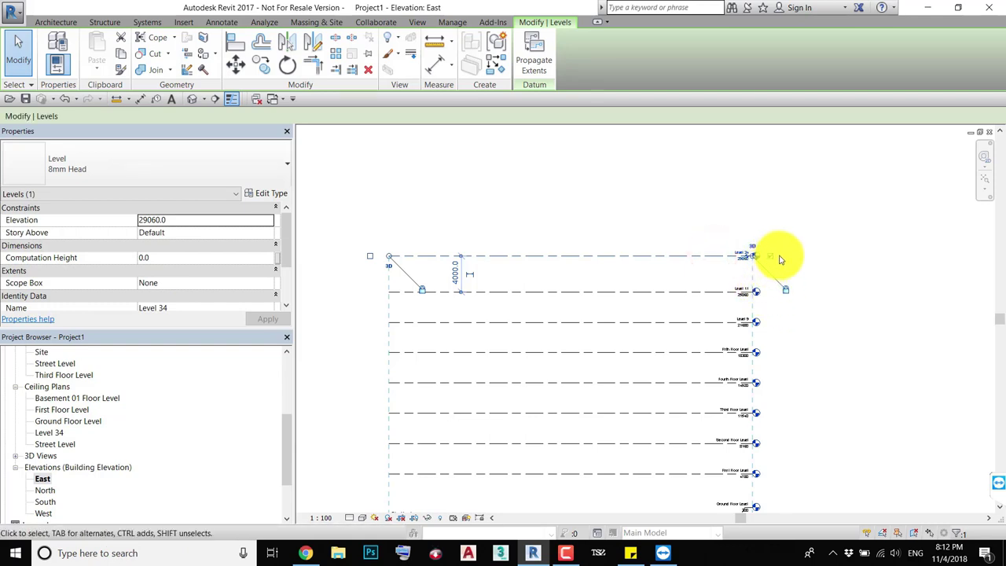
pyautogui.scroll(2, 781, 260)
pyautogui.scroll(2, 763, 259)
pyautogui.scroll(-2, 741, 252)
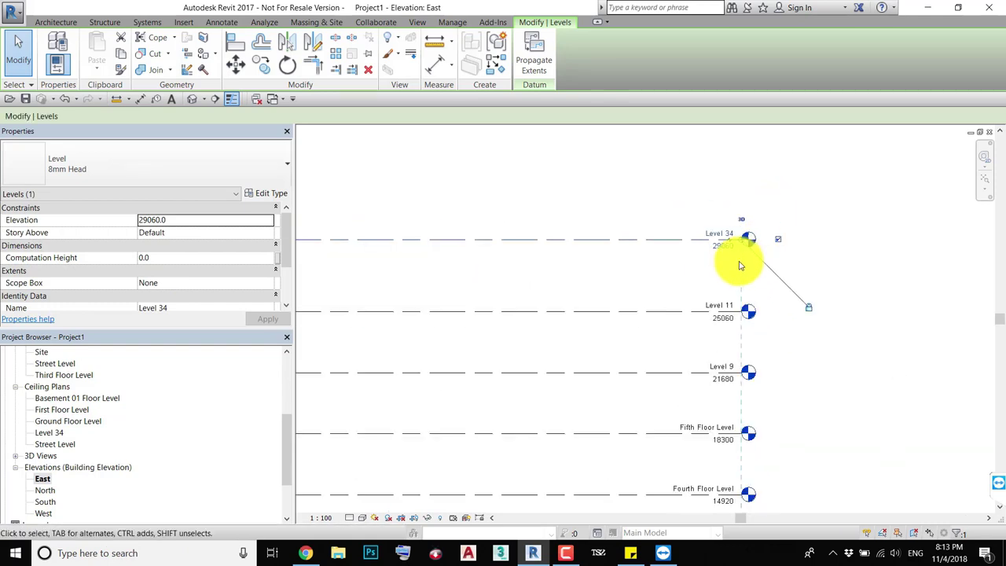
pyautogui.scroll(-2, 864, 267)
pyautogui.click(474, 253)
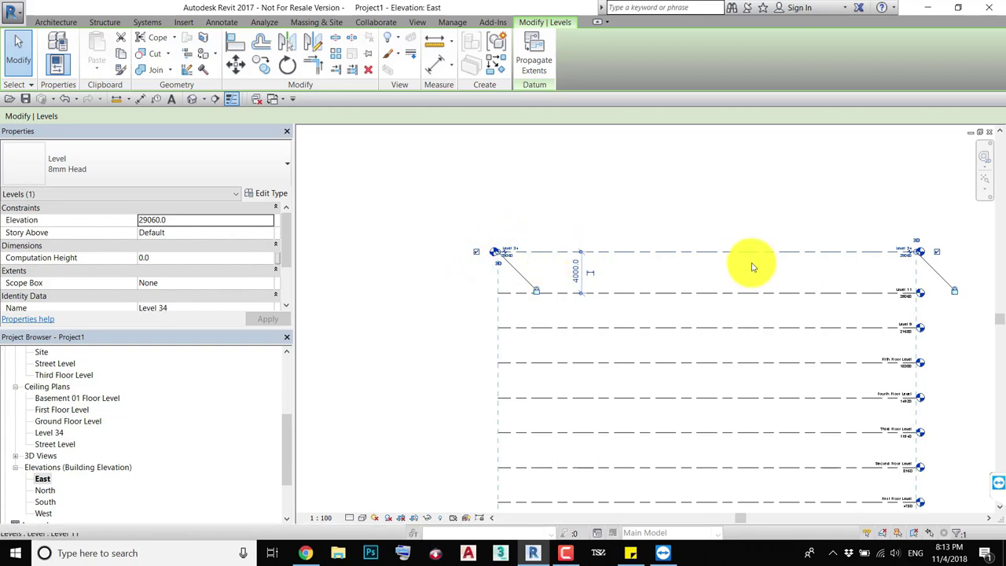
pyautogui.moveTo(920, 246); pyautogui.dragTo(836, 258, button='middle')
pyautogui.scroll(1, 849, 240)
pyautogui.scroll(2, 848, 240)
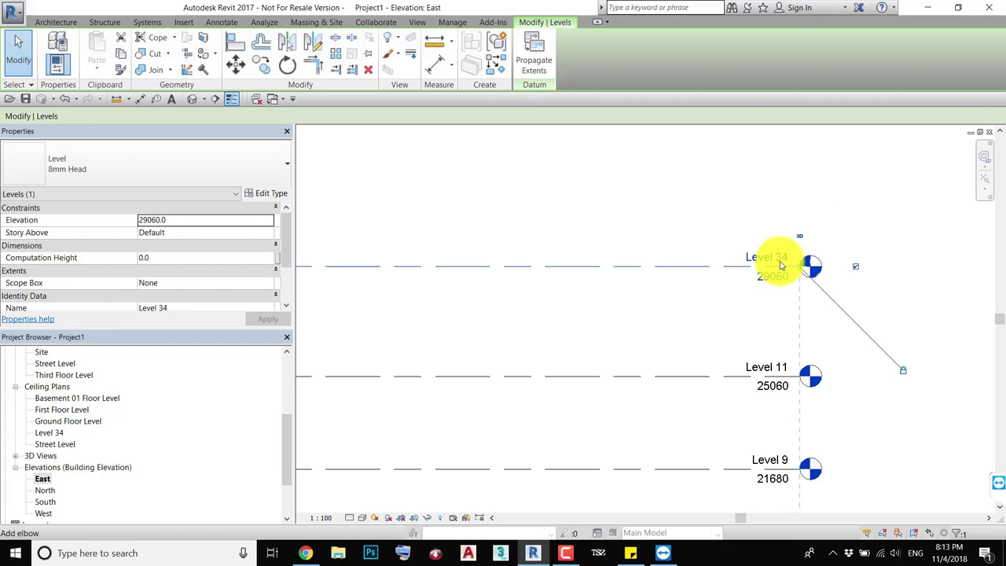
pyautogui.click(718, 200)
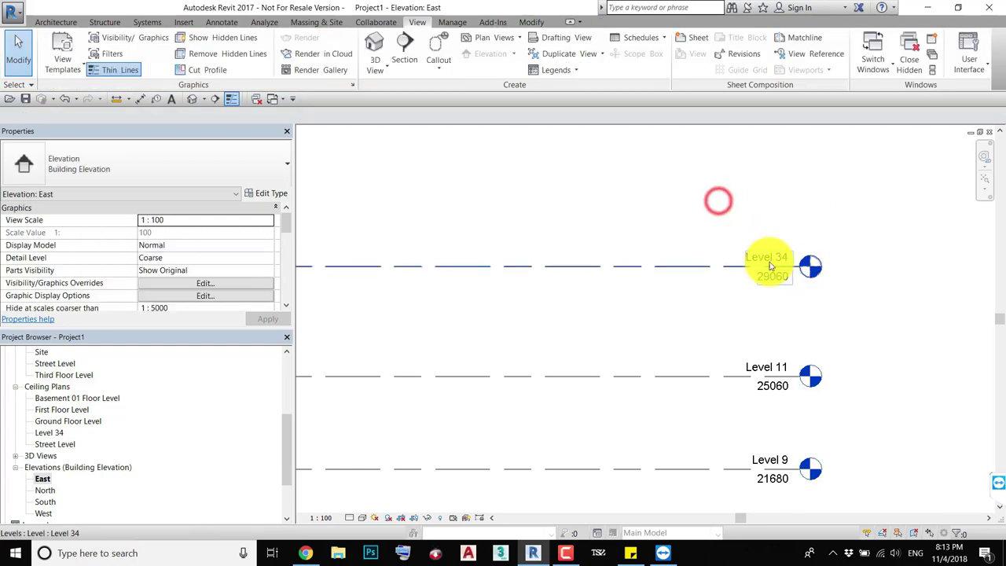
pyautogui.doubleClick(815, 270)
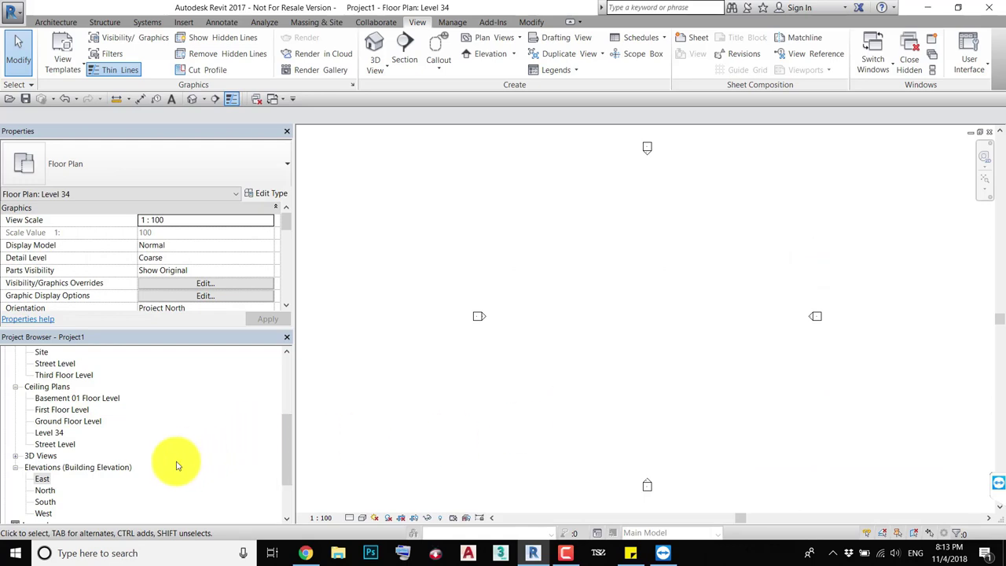
pyautogui.doubleClick(43, 479)
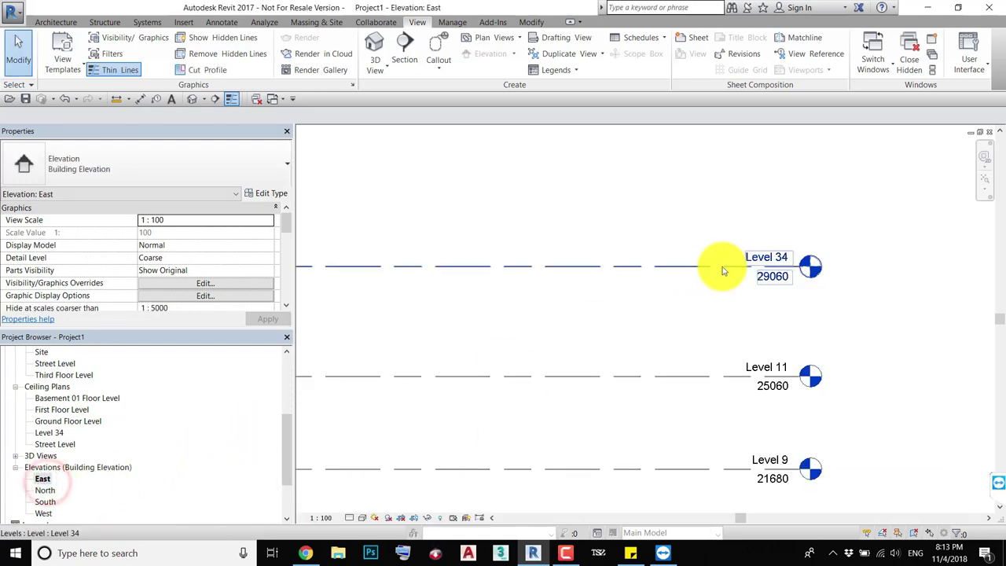
pyautogui.click(720, 267)
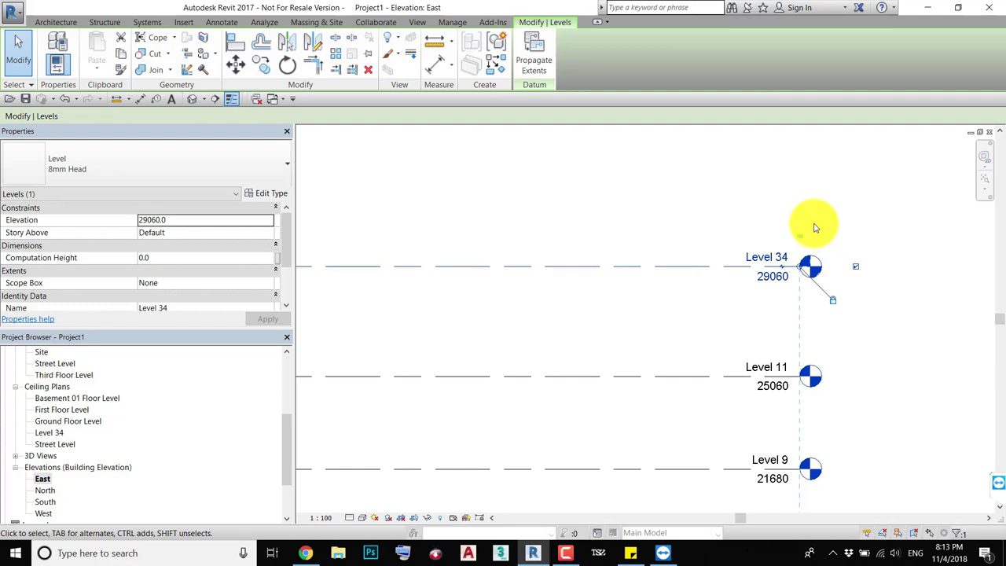
# Toggle Level 34's head extent between 3D and 2D, leaving it set to 2D
pyautogui.click(800, 236)
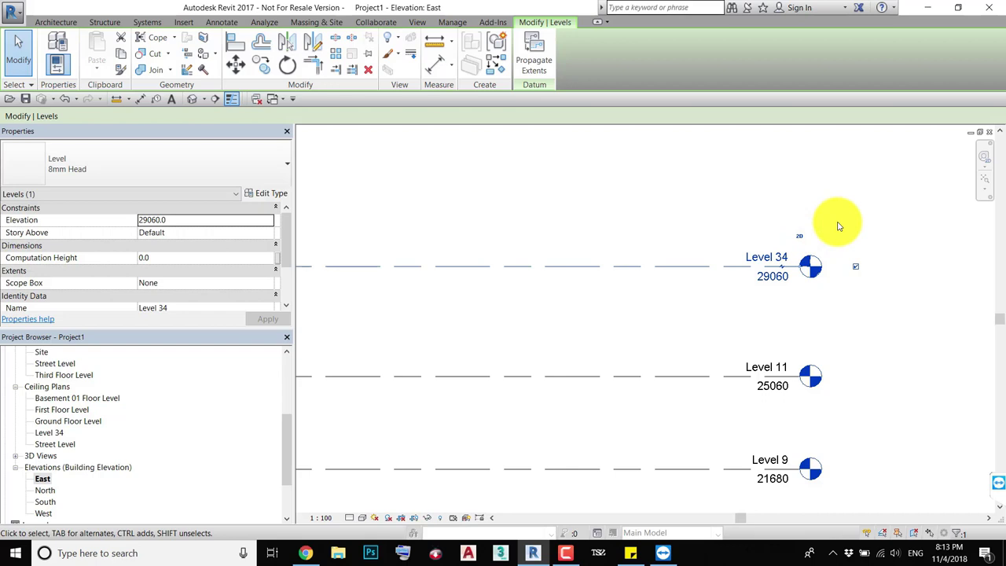
pyautogui.click(801, 236)
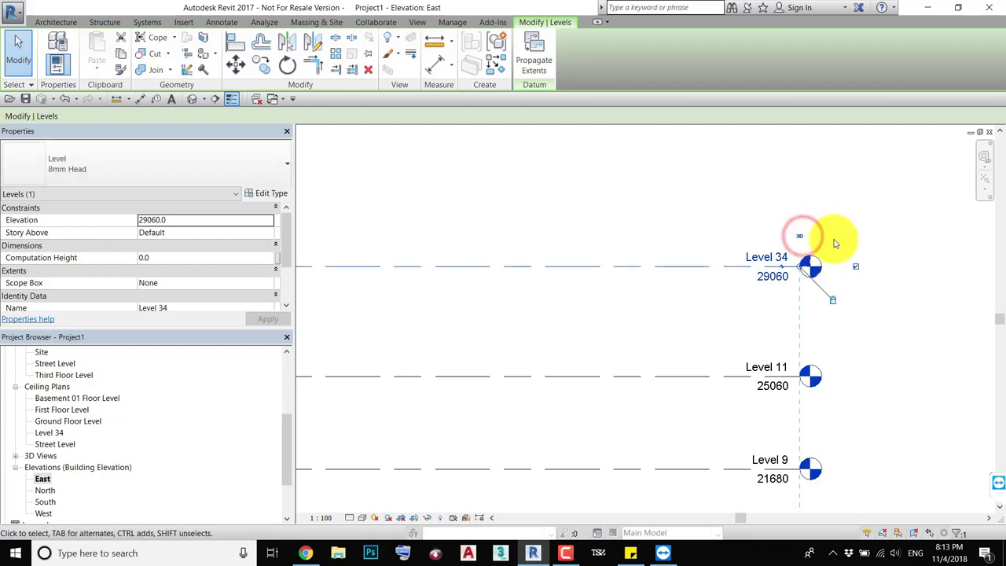
pyautogui.scroll(2, 820, 265)
pyautogui.scroll(2, 820, 265)
pyautogui.scroll(2, 747, 303)
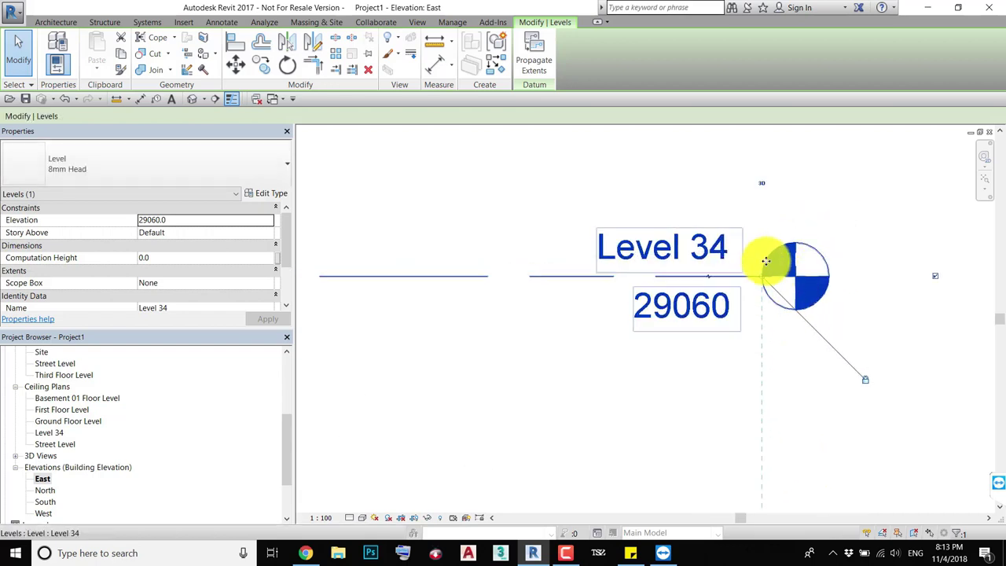
pyautogui.click(762, 183)
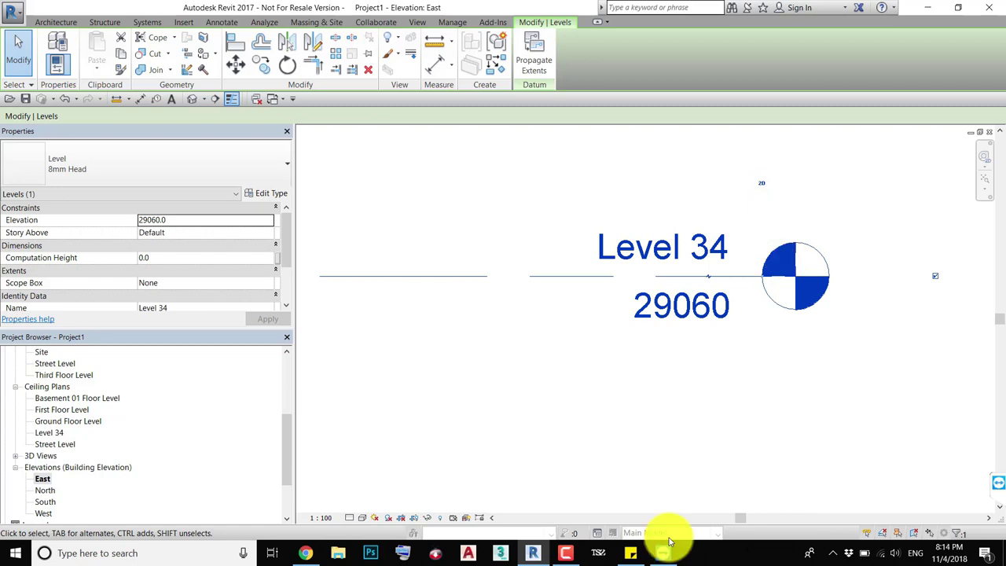
pyautogui.click(761, 182)
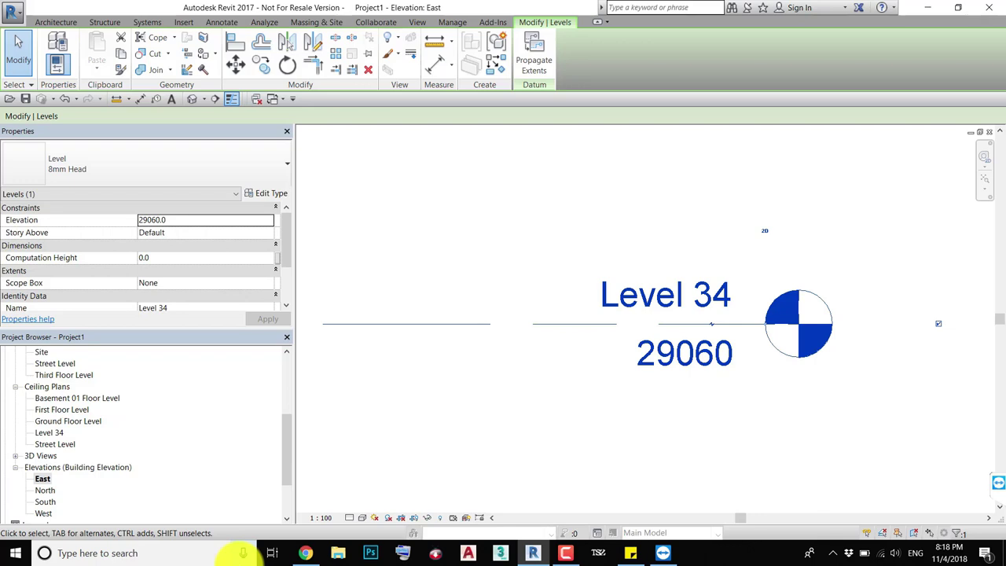
# Drag Level 34's end right in East, past the Level 11 and Level 9 heads
pyautogui.scroll(-5, 588, 289)
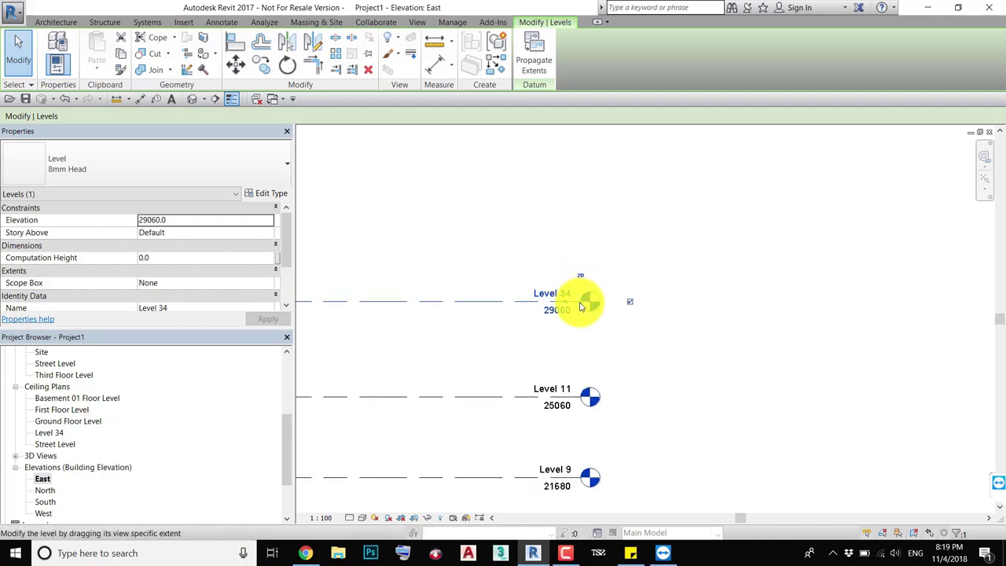
pyautogui.moveTo(582, 306); pyautogui.dragTo(801, 301)
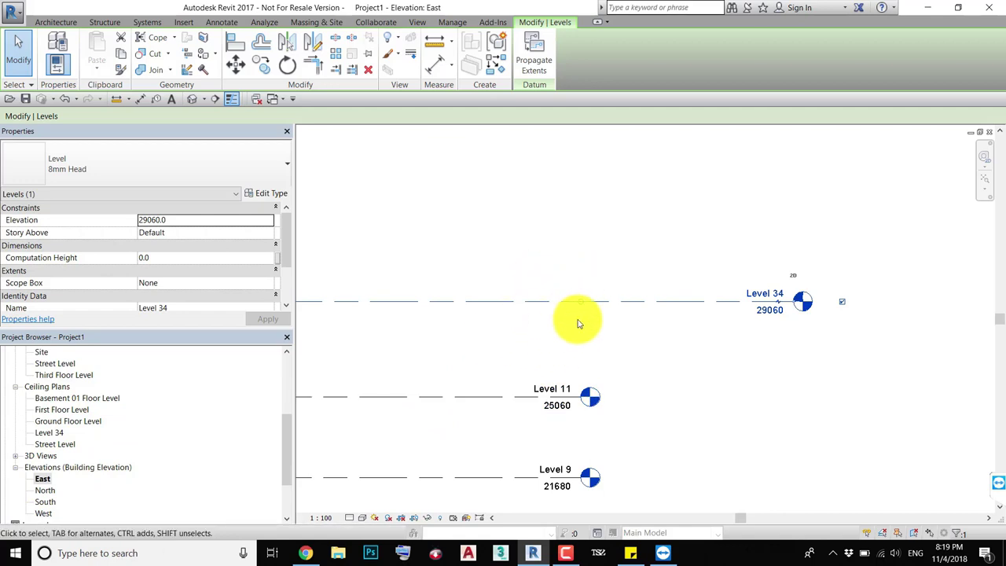
# In the West elevation, draw a vertical reference plane from above the top level downward (RP)
pyautogui.doubleClick(44, 514)
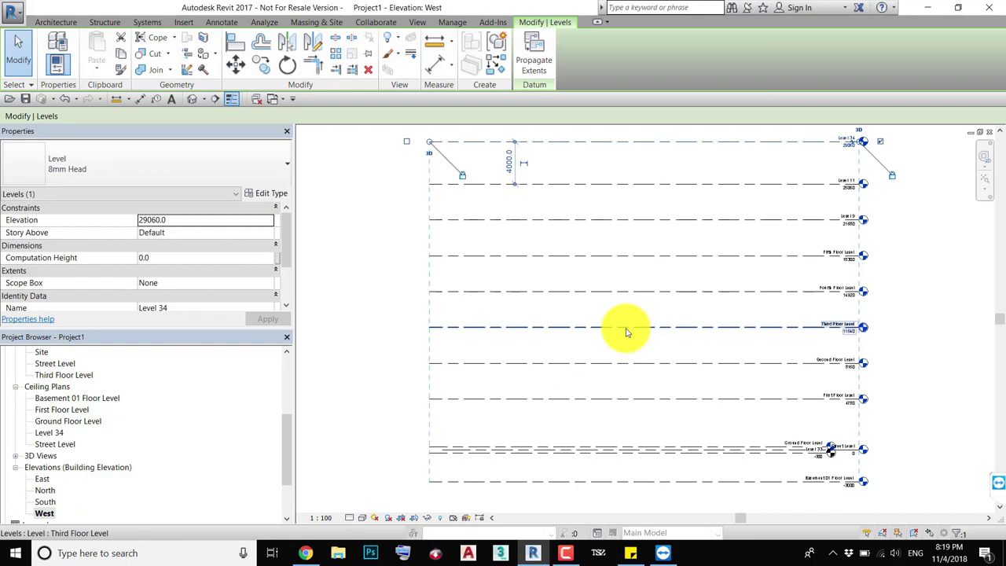
pyautogui.press('r')
pyautogui.press('p')
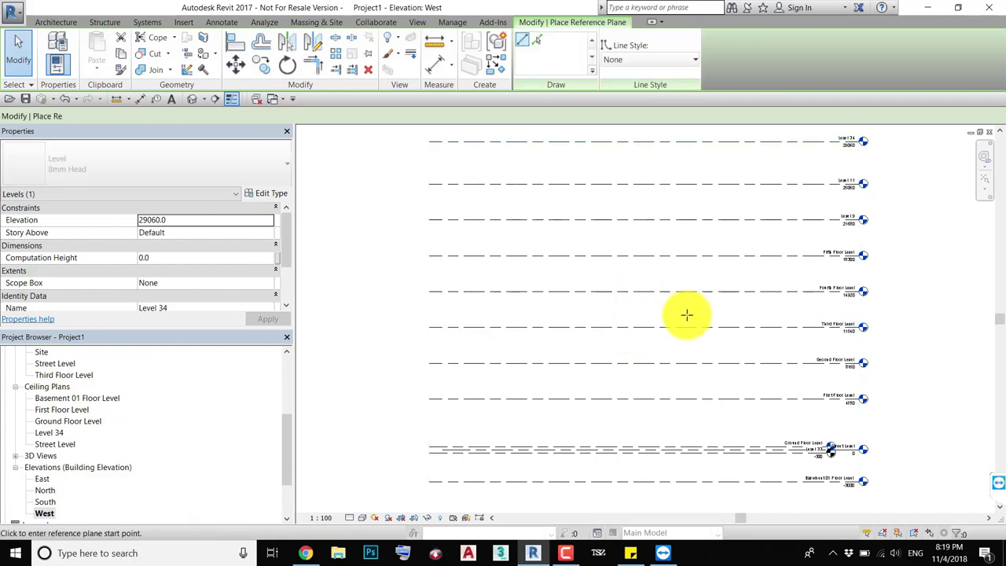
pyautogui.scroll(-2, 687, 315)
pyautogui.click(818, 151)
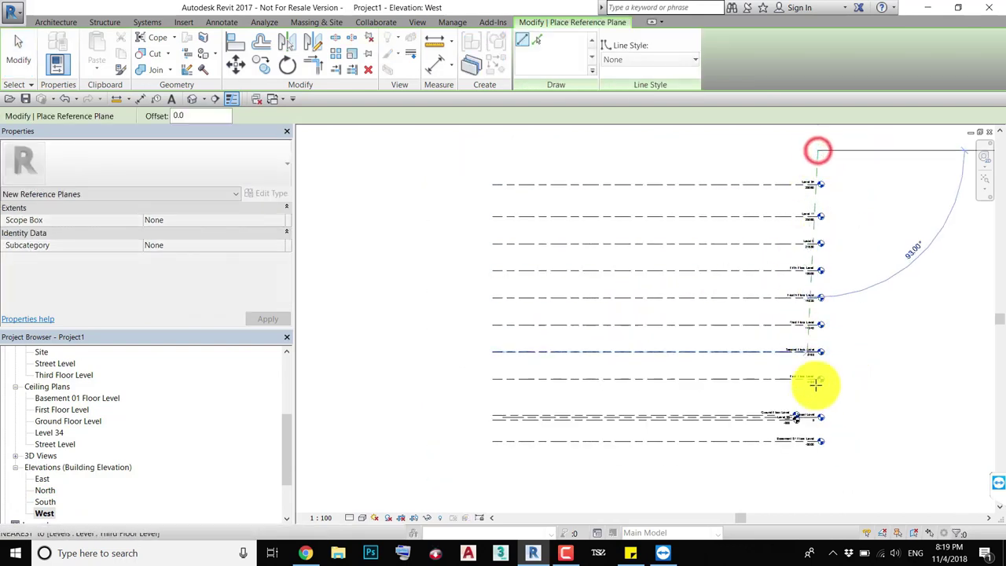
pyautogui.click(817, 475)
pyautogui.press('Escape')
pyautogui.press('Escape')
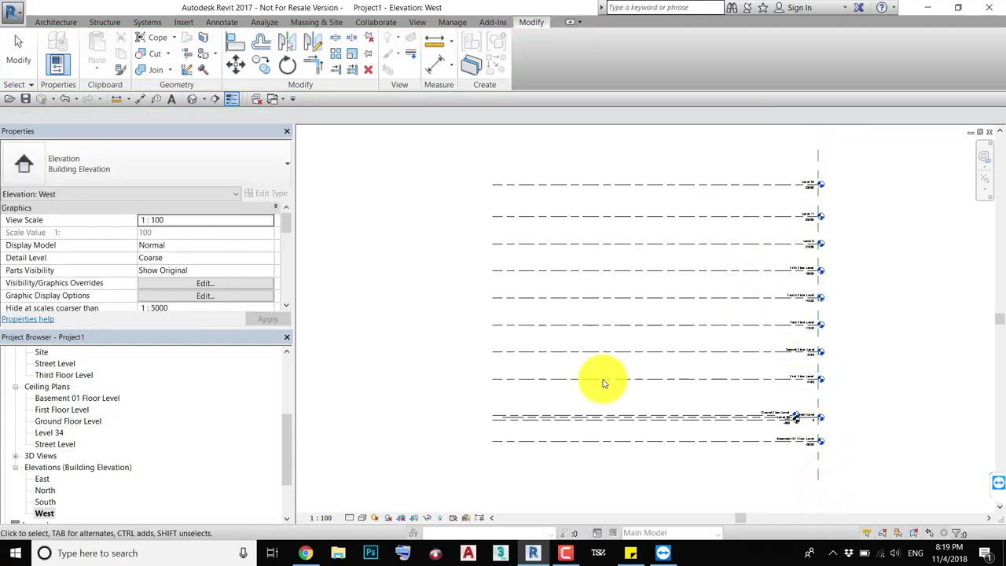
# Return to the East elevation and adjust the zoom
pyautogui.doubleClick(42, 479)
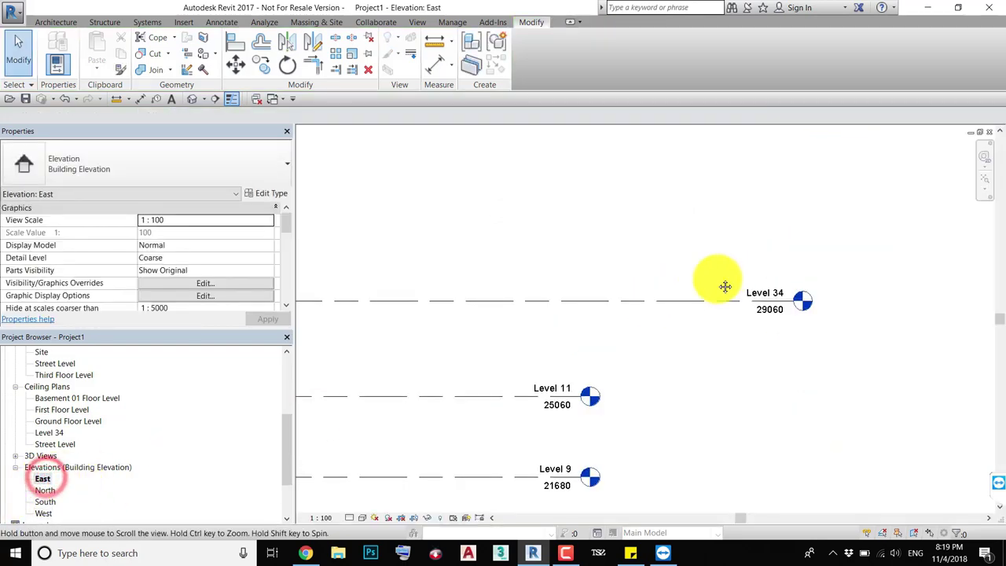
pyautogui.scroll(-2, 725, 286)
pyautogui.scroll(-2, 676, 289)
pyautogui.scroll(2, 493, 274)
pyautogui.scroll(2, 494, 255)
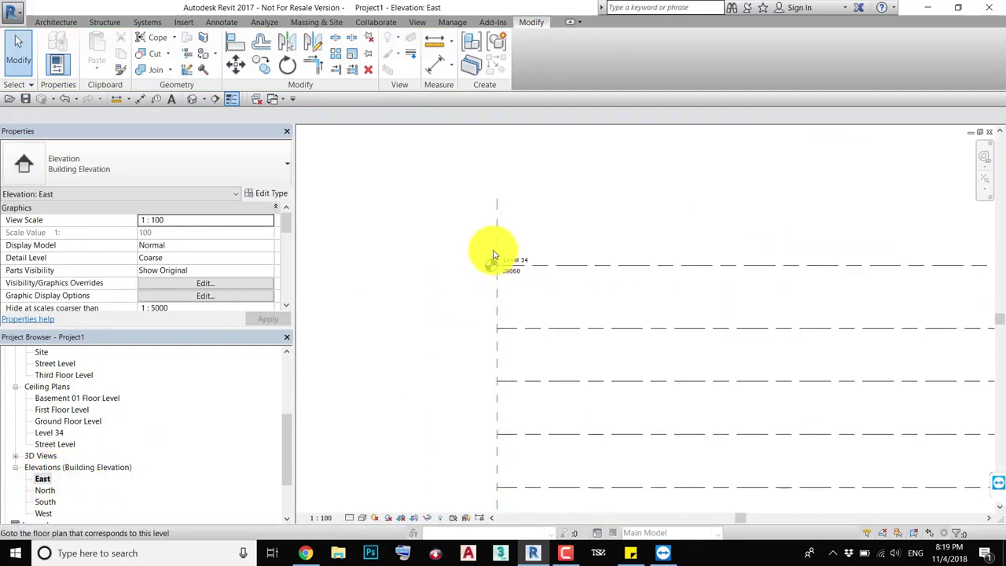
# Tile the elevations with WT and extend the West level ends to the right
pyautogui.press('w')
pyautogui.press('t')
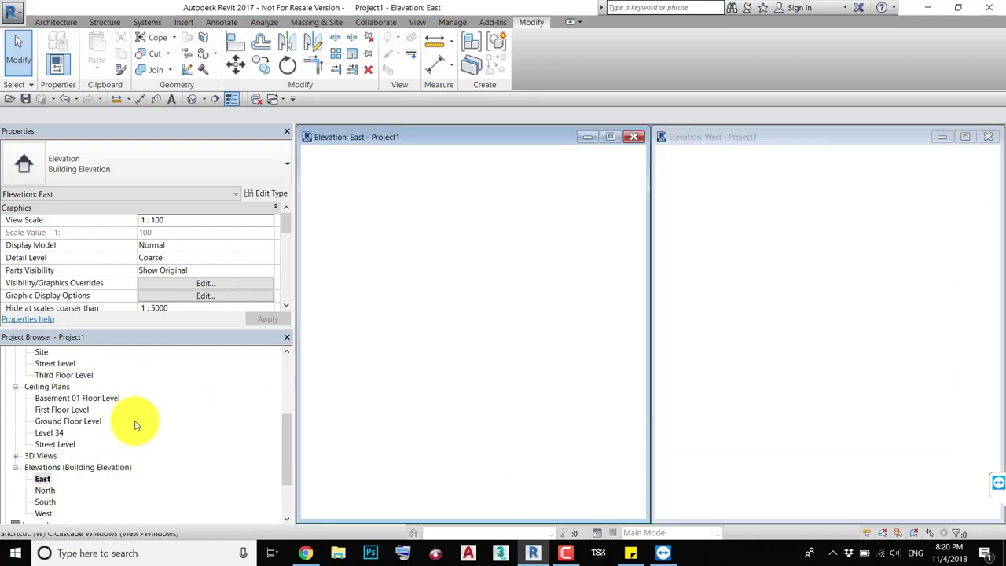
pyautogui.click(724, 290)
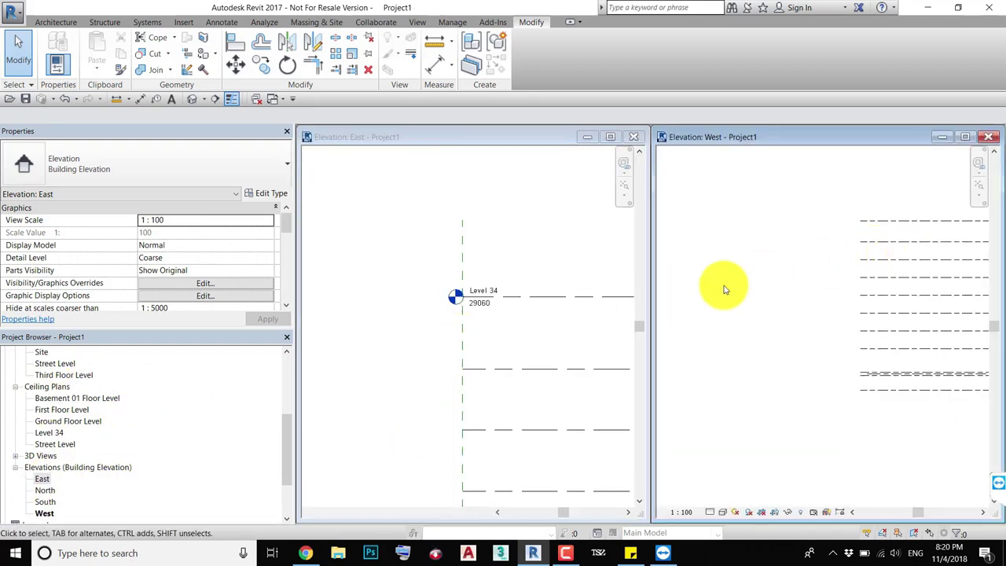
pyautogui.scroll(-2, 731, 297)
pyautogui.click(826, 239)
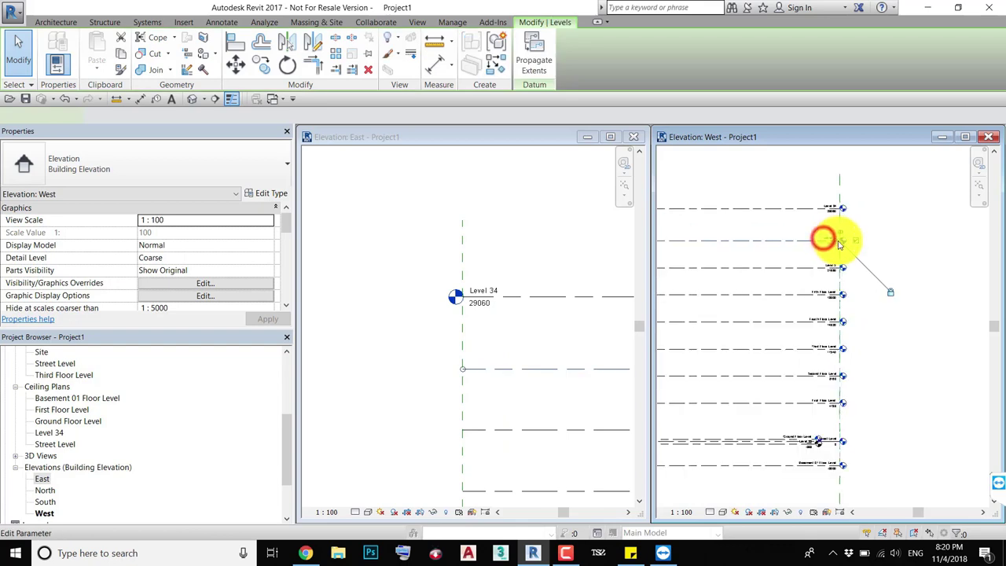
pyautogui.moveTo(839, 244); pyautogui.dragTo(927, 234)
# In East, switch Level 34 to a 2D extent and drag its head right to the reference plane
pyautogui.scroll(-3, 535, 398)
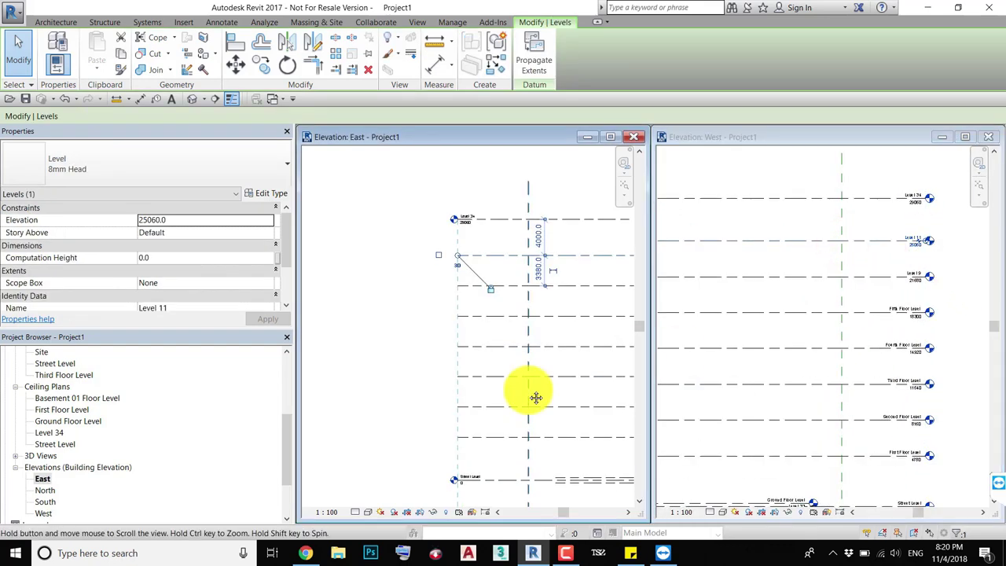
pyautogui.moveTo(535, 398); pyautogui.dragTo(494, 330, button='middle')
pyautogui.scroll(2, 476, 303)
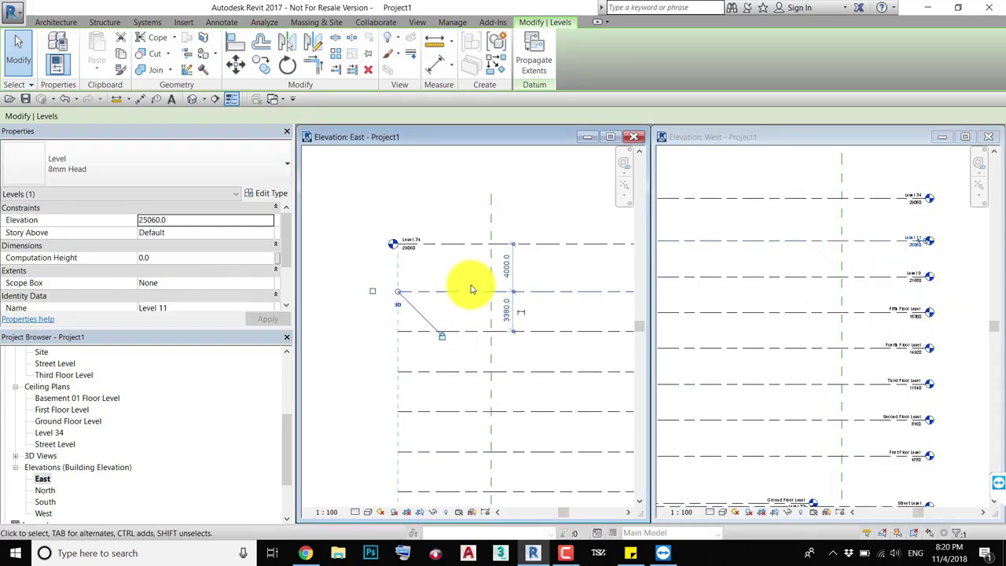
pyautogui.click(460, 242)
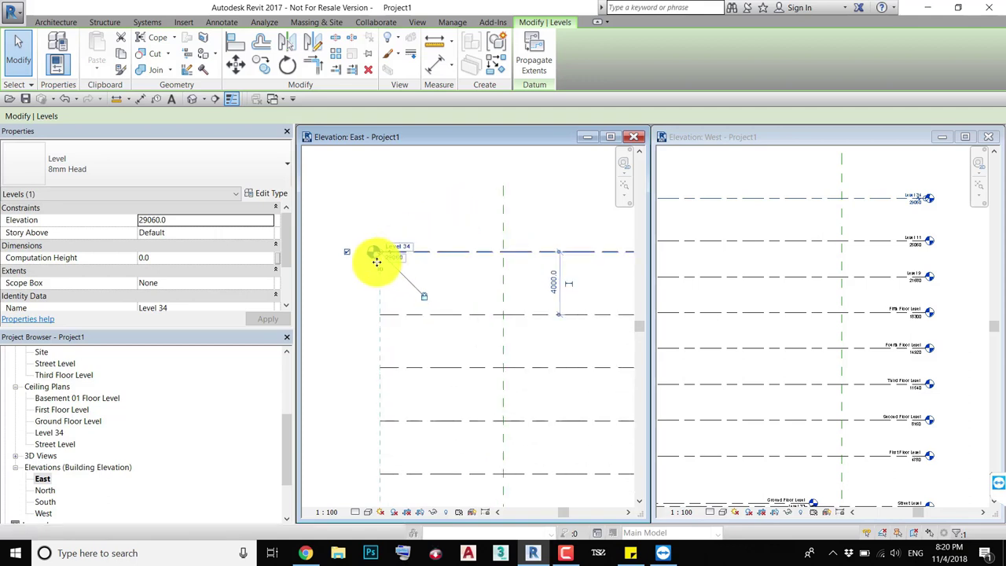
pyautogui.scroll(3, 365, 268)
pyautogui.scroll(3, 425, 279)
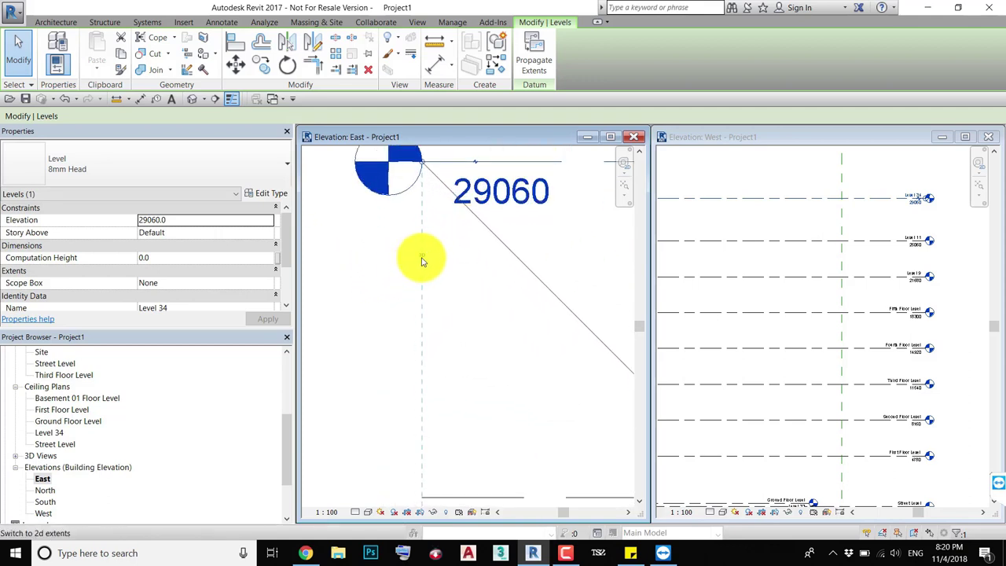
pyautogui.scroll(-3, 393, 482)
pyautogui.scroll(3, 778, 235)
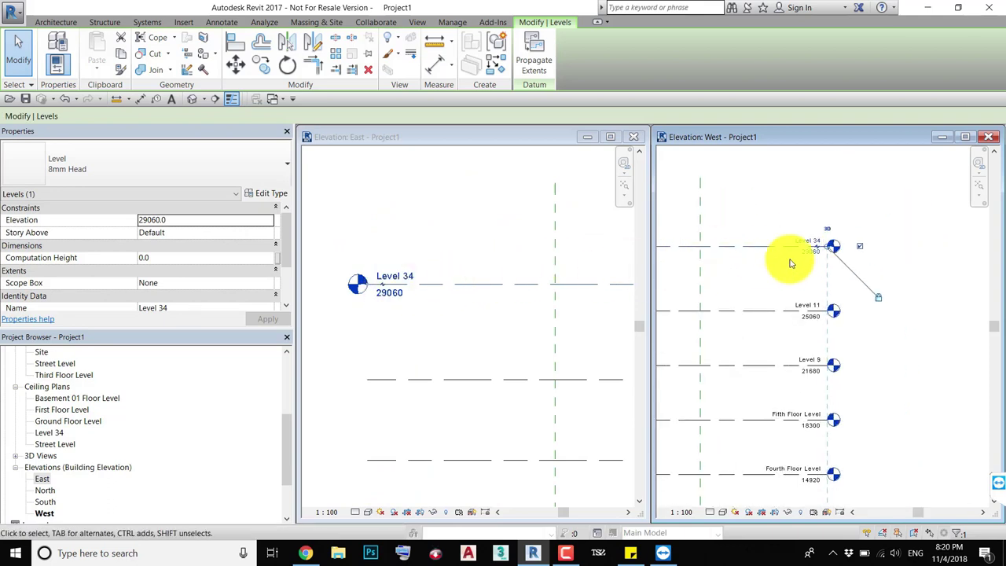
pyautogui.scroll(-2, 825, 263)
pyautogui.scroll(-2, 826, 263)
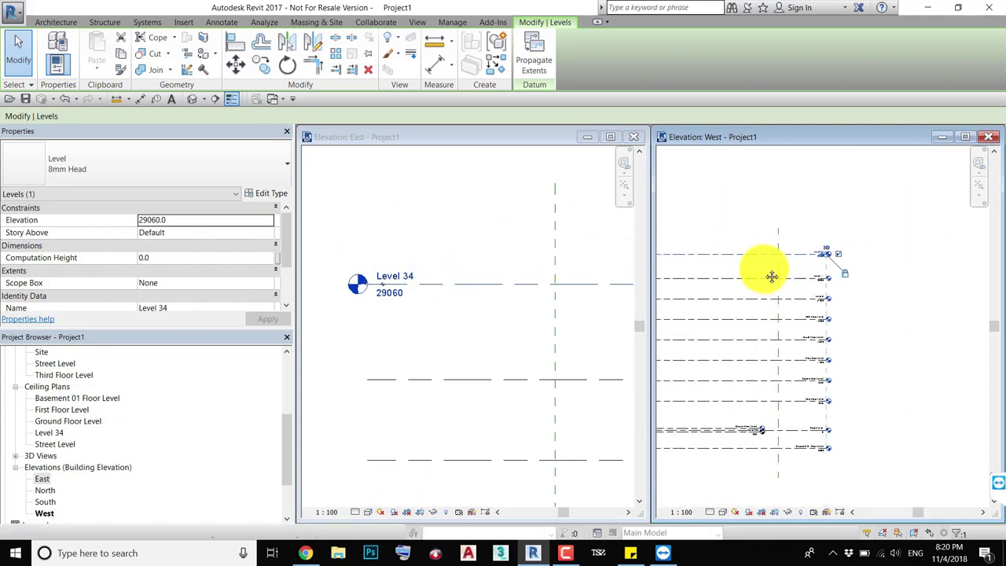
pyautogui.click(375, 291)
pyautogui.moveTo(375, 291); pyautogui.dragTo(518, 284)
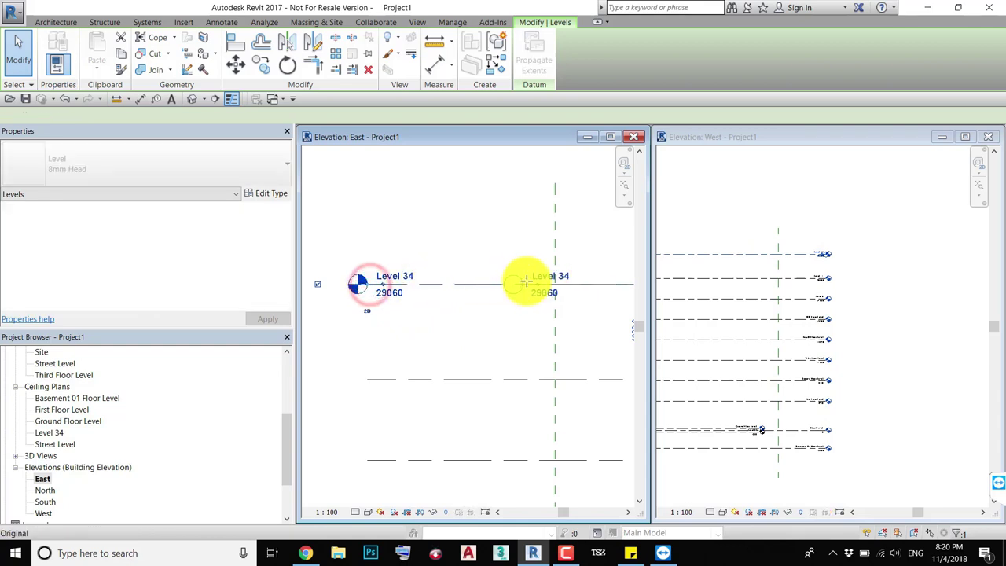
pyautogui.moveTo(486, 329); pyautogui.dragTo(444, 323, button='middle')
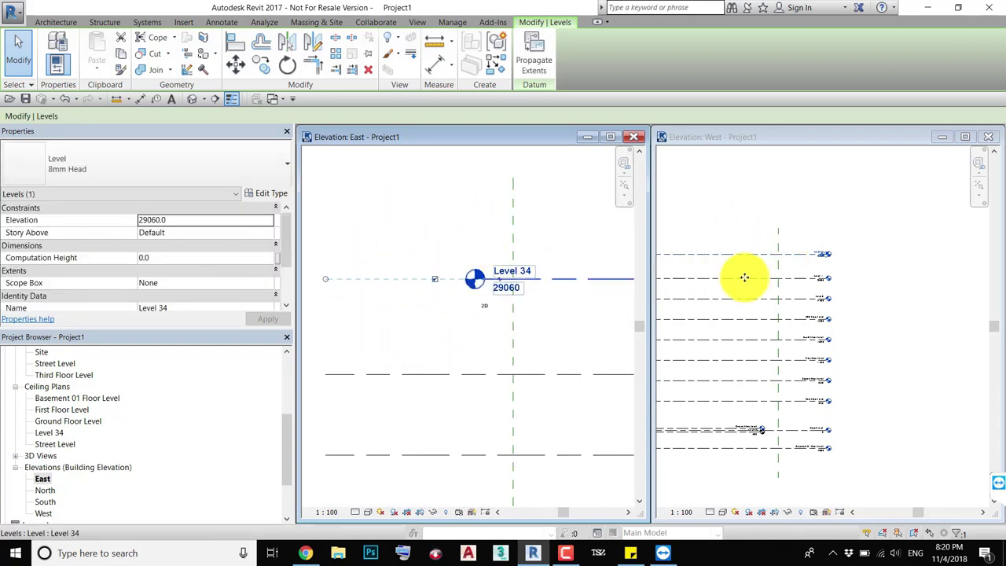
# Drag Level 11's 2D endpoint left in East, then compare Level 11 in West
pyautogui.scroll(3, 799, 271)
pyautogui.click(711, 289)
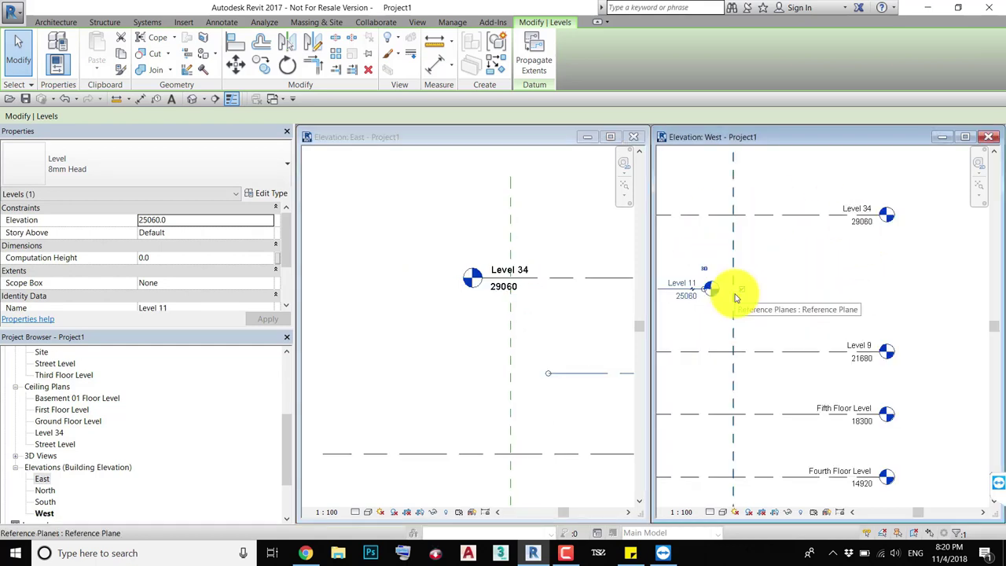
pyautogui.click(532, 385)
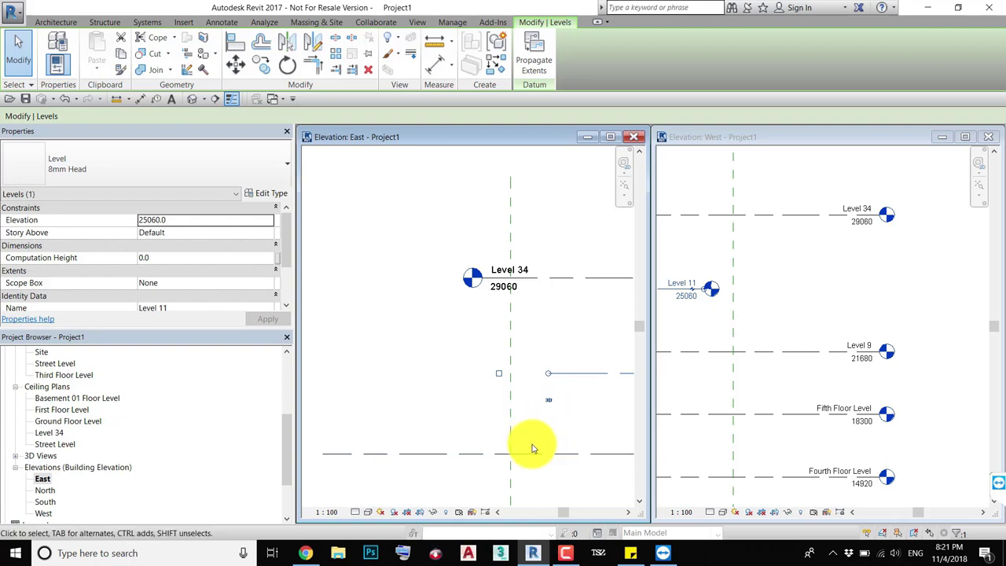
pyautogui.click(547, 407)
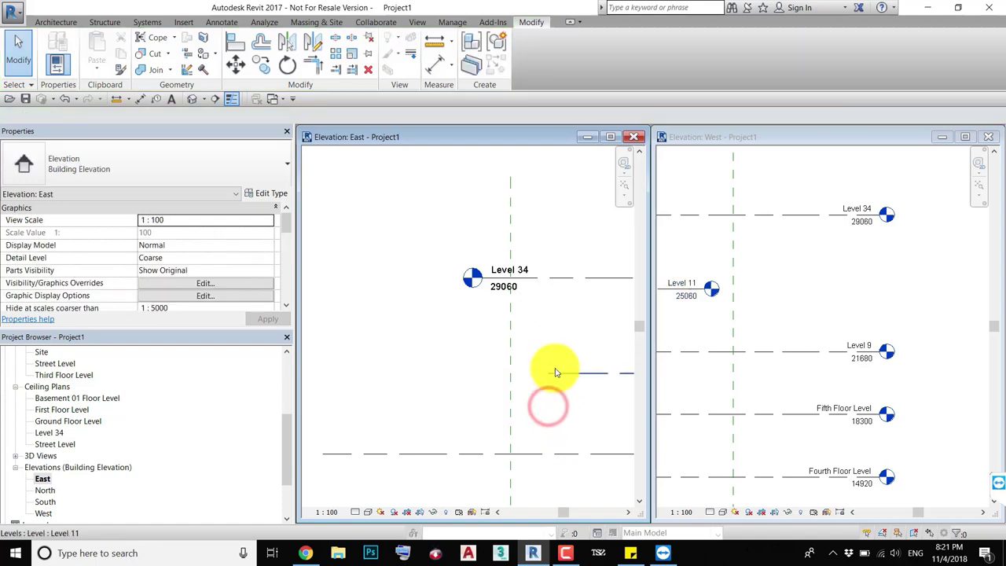
pyautogui.moveTo(558, 344); pyautogui.dragTo(517, 415)
pyautogui.click(551, 401)
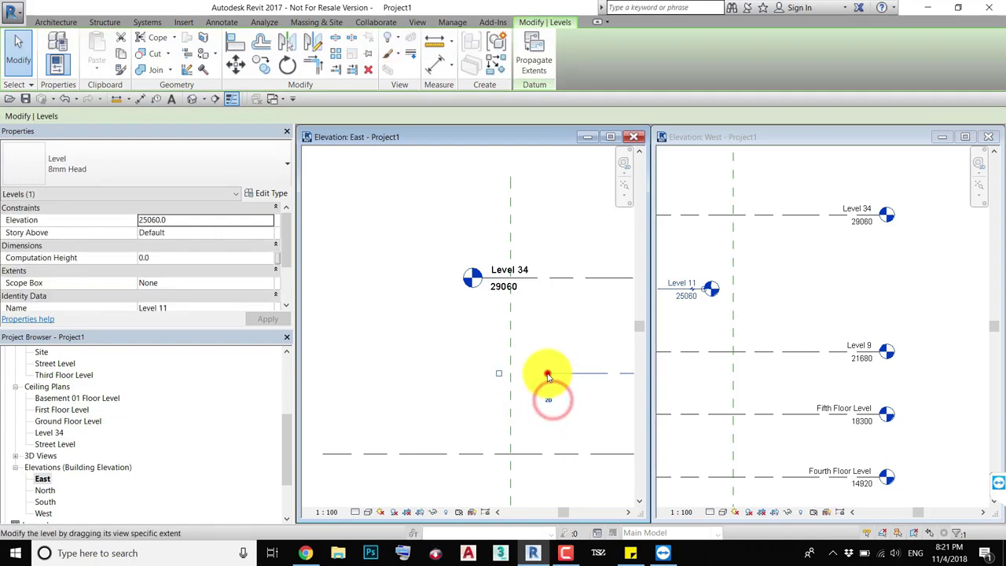
pyautogui.moveTo(548, 373); pyautogui.dragTo(372, 363)
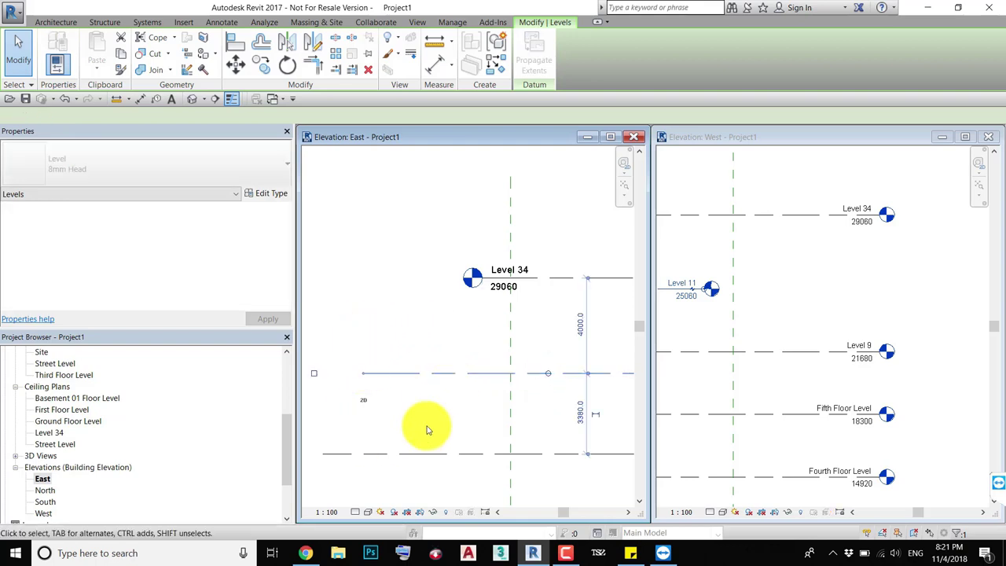
pyautogui.click(739, 336)
pyautogui.doubleClick(266, 474)
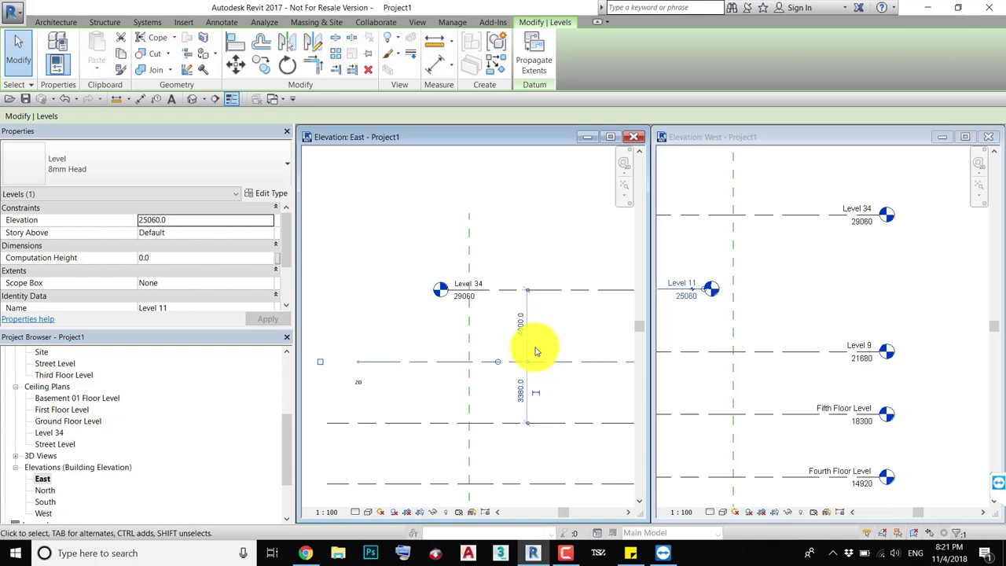
# Using DL, chain thin detail lines through three corners into a closed triangle across East's levels
pyautogui.moveTo(530, 332)
pyautogui.mouseDown(button='middle')
pyautogui.moveTo(425, 327)
pyautogui.moveTo(437, 333)
pyautogui.mouseUp(button='middle')
pyautogui.scroll(-2, 457, 254)
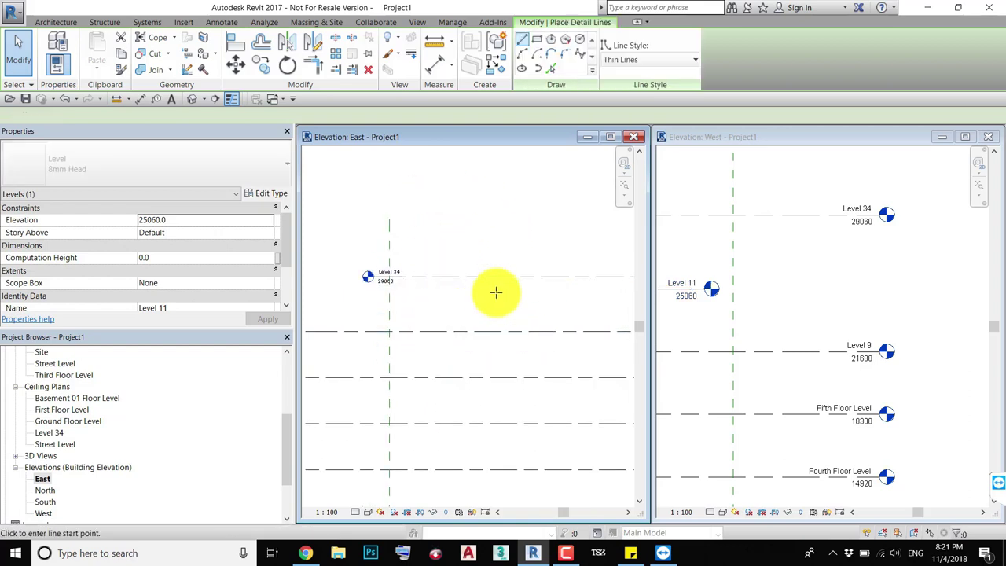
pyautogui.press('d')
pyautogui.press('l')
pyautogui.click(464, 242)
pyautogui.click(542, 332)
pyautogui.click(453, 407)
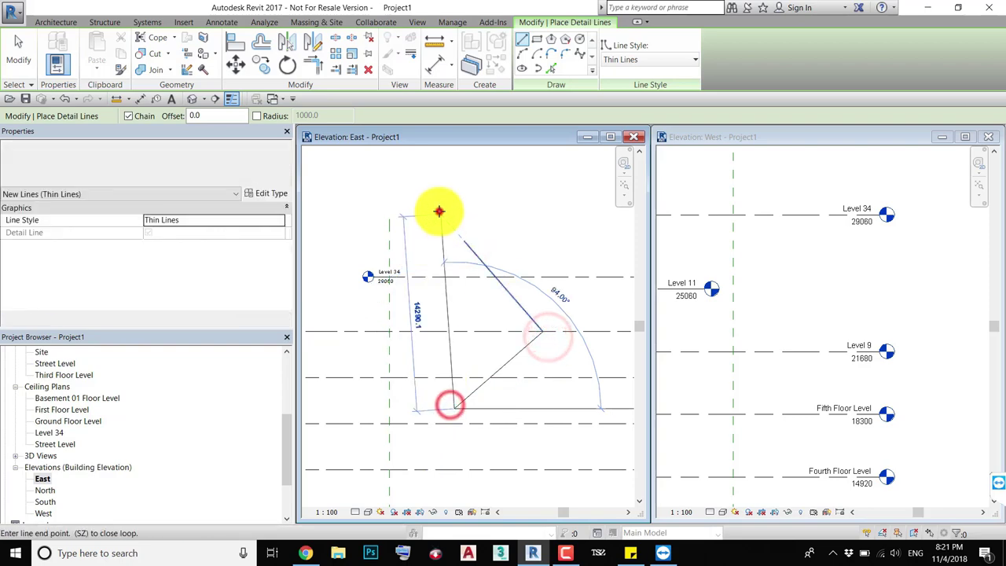
pyautogui.click(440, 212)
pyautogui.scroll(-2, 684, 276)
pyautogui.scroll(-2, 730, 281)
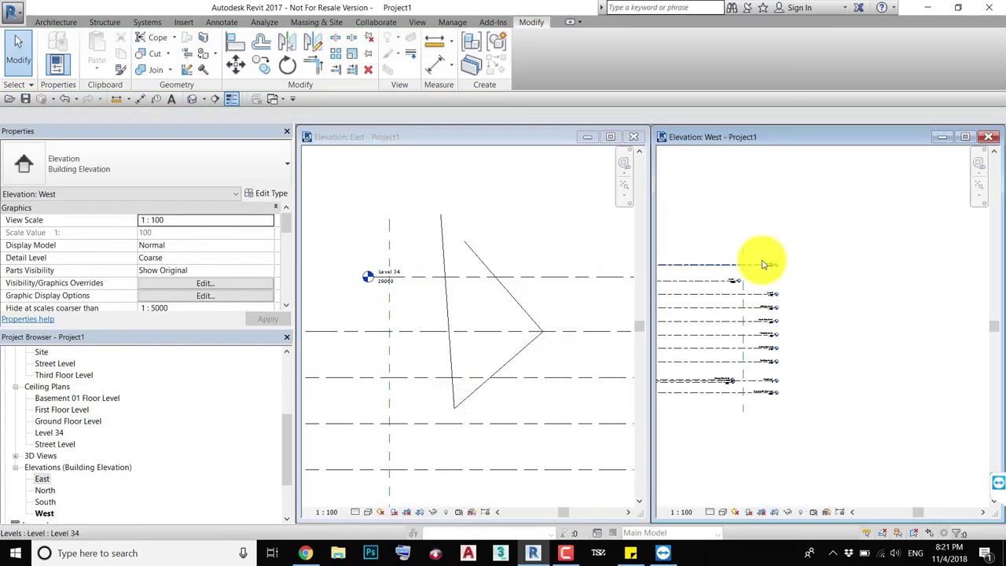